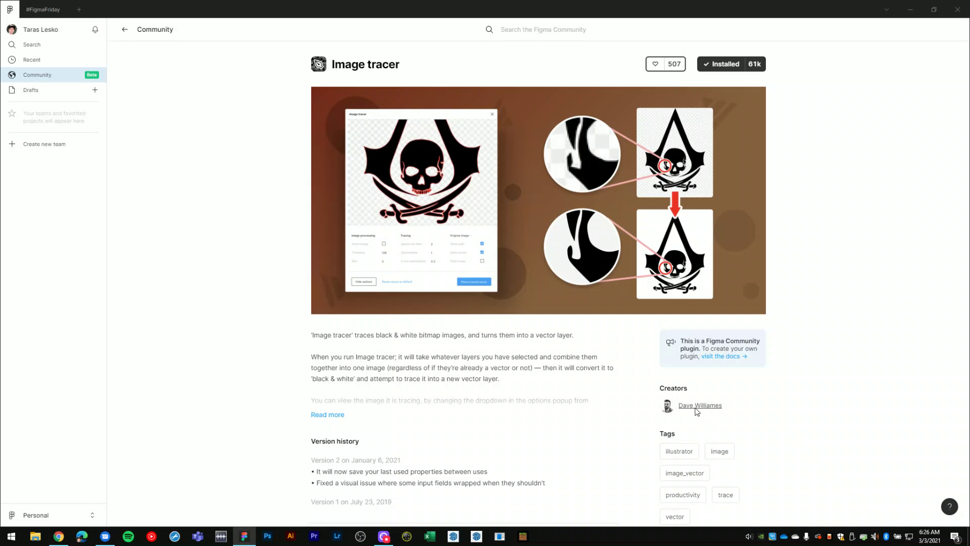
Step: Browse the Image tracer creator's profile, then return to the #FigmaFriday file's Sandbox page
{"action": "left_click", "coordinate": [706, 409]}
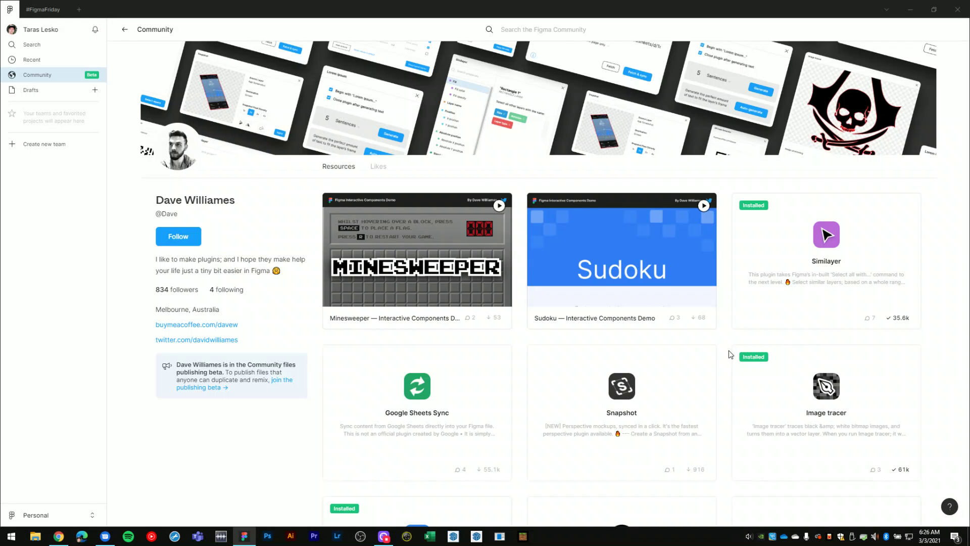
{"action": "scroll", "coordinate": [729, 354], "scroll_direction": "down", "scroll_amount": 3}
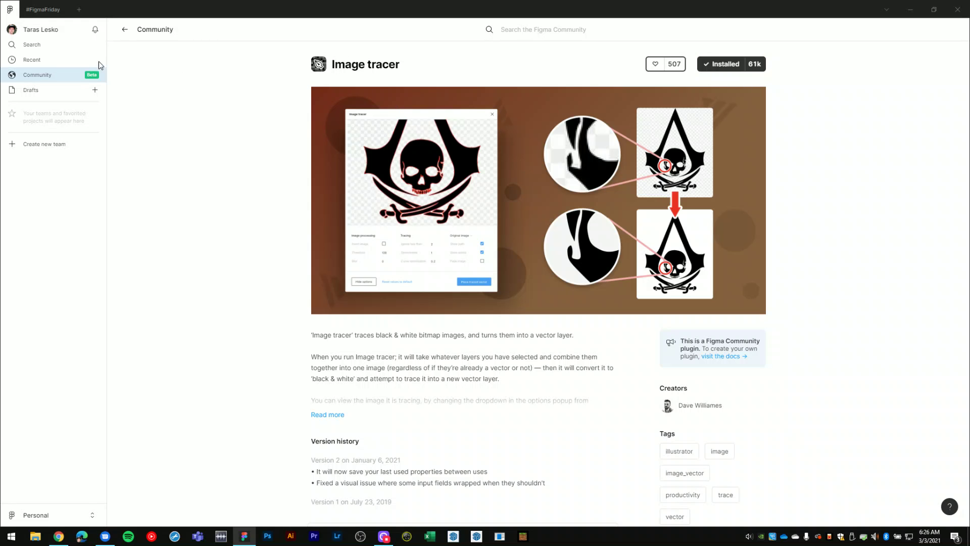
{"action": "left_click", "coordinate": [43, 9]}
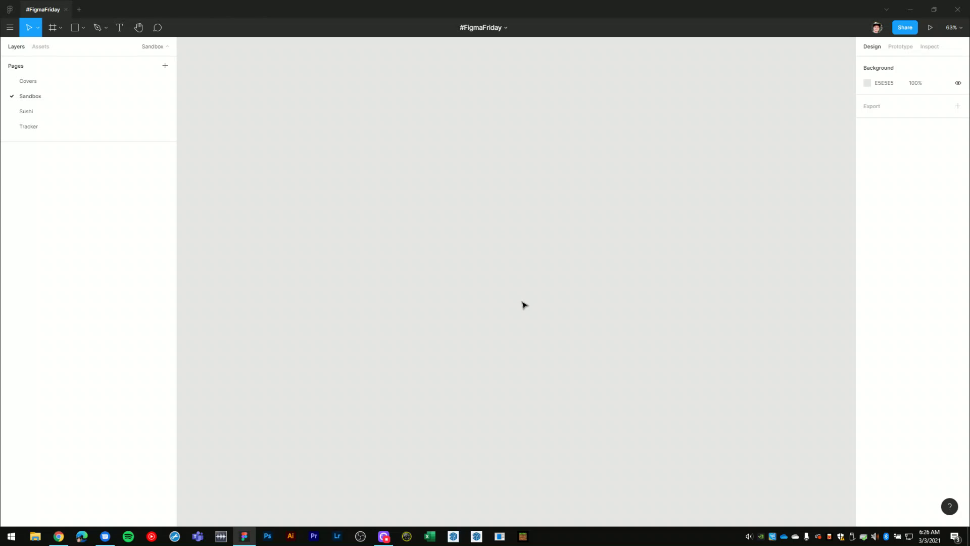
Step: In Chrome's 'thumbs up illustration' results, copy the pink thumbs-up image to the clipboard
{"action": "key", "text": "alt+Tab"}
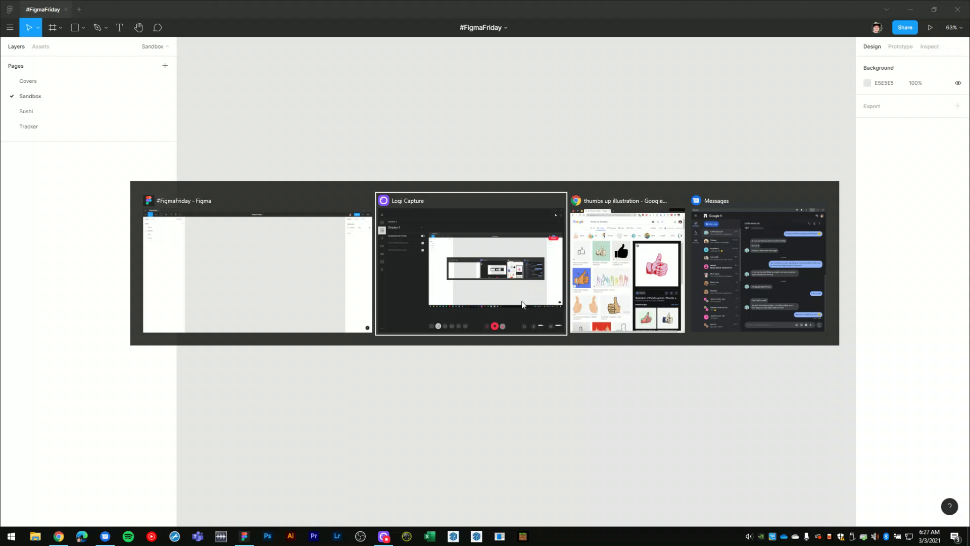
{"action": "key", "text": "alt+Tab"}
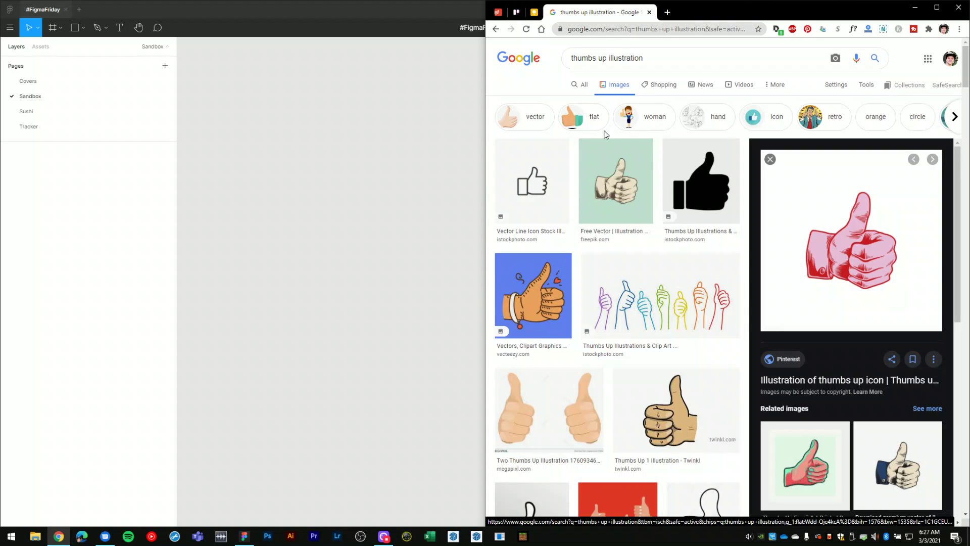
{"action": "right_click", "coordinate": [855, 250]}
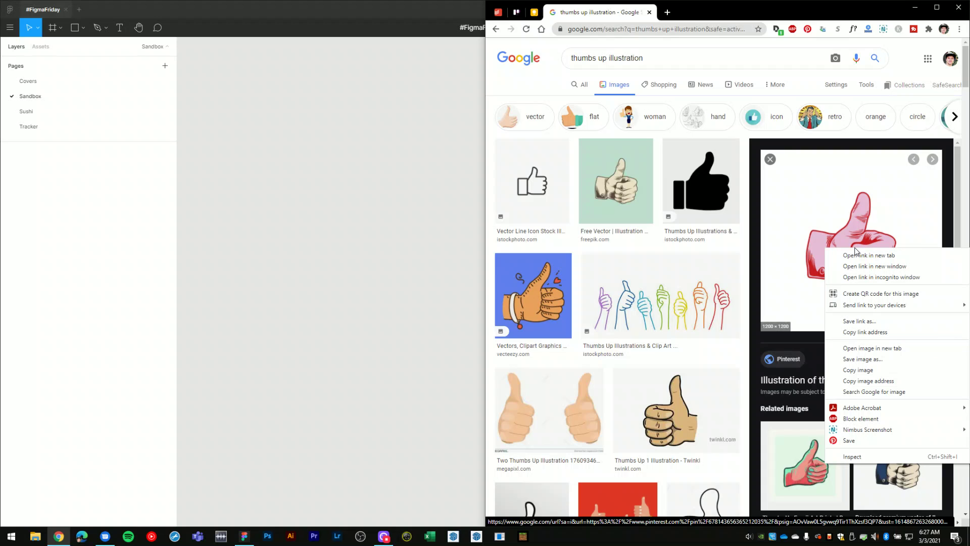
{"action": "left_click", "coordinate": [870, 373]}
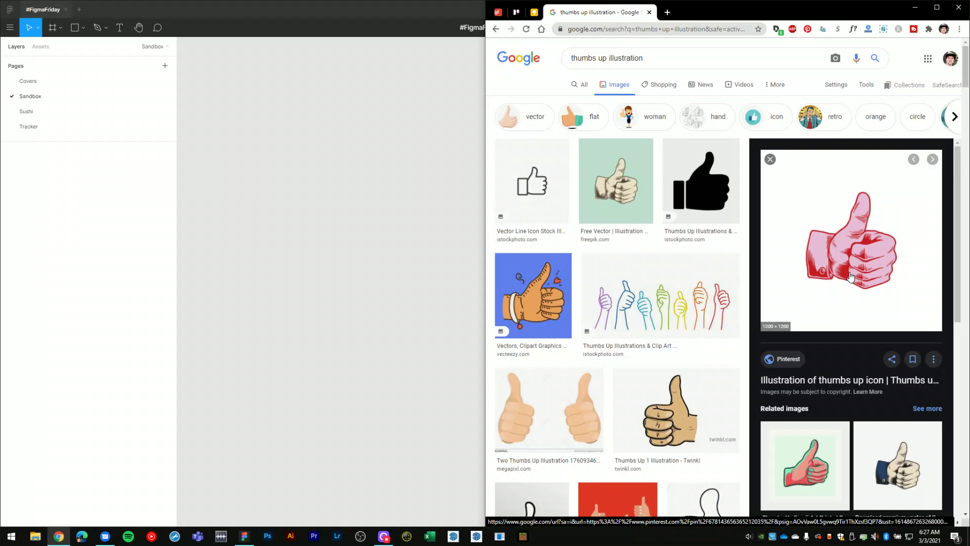
Step: Paste the thumbs-up into Figma as the 1200×1200 image 1 layer and zoom in to inspect its pixels
{"action": "left_click", "coordinate": [405, 284]}
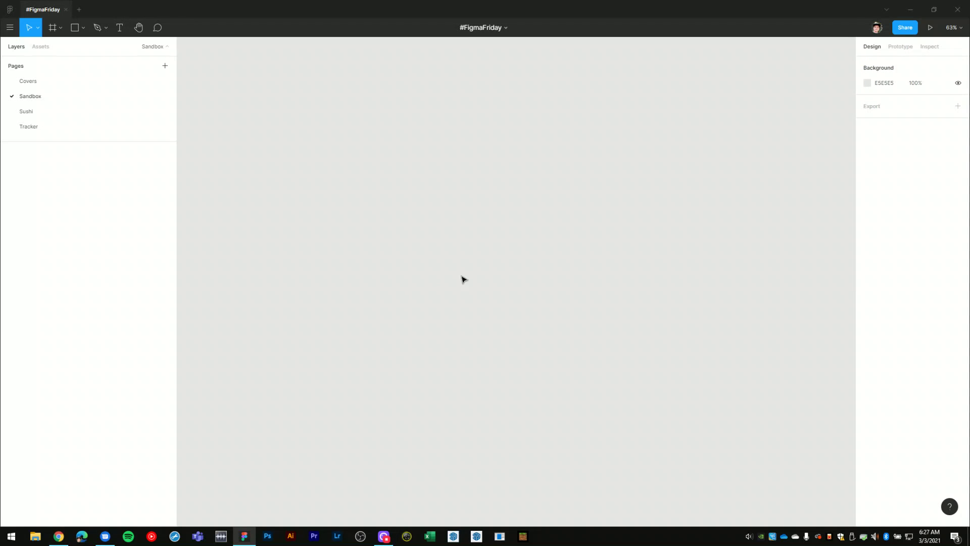
{"action": "key", "text": "ctrl+v"}
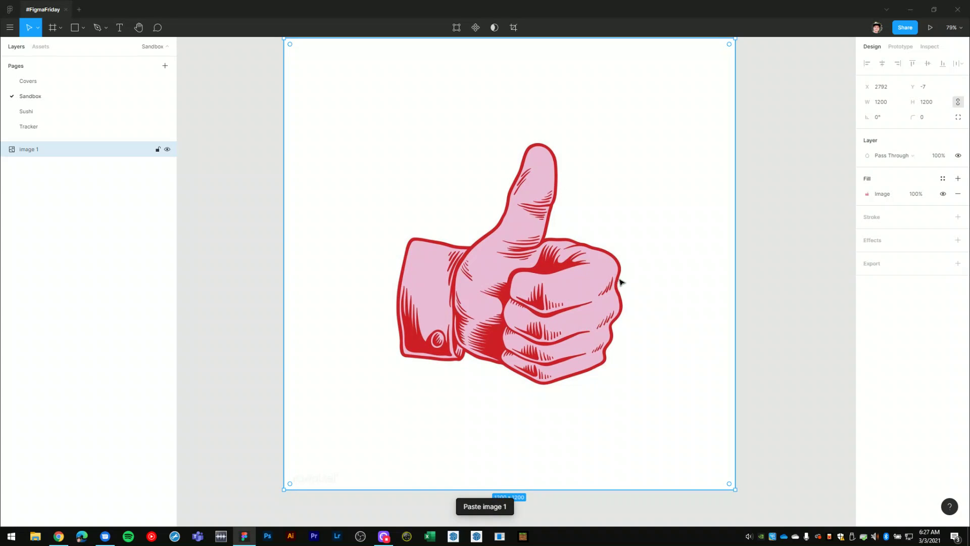
{"action": "scroll", "coordinate": [475, 235], "scroll_direction": "up", "scroll_amount": 1}
{"action": "scroll", "coordinate": [461, 242], "scroll_direction": "up", "scroll_amount": 10}
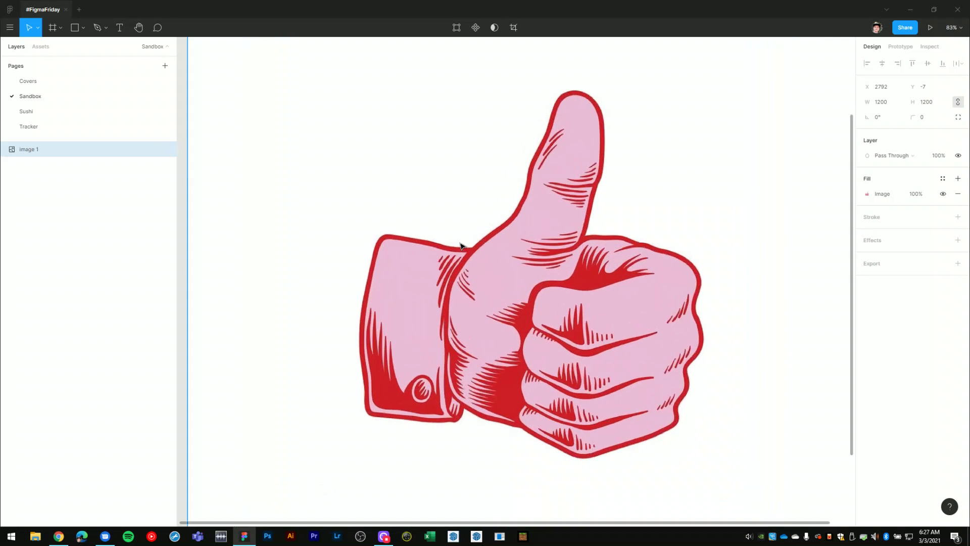
{"action": "scroll", "coordinate": [423, 226], "scroll_direction": "up", "scroll_amount": 5}
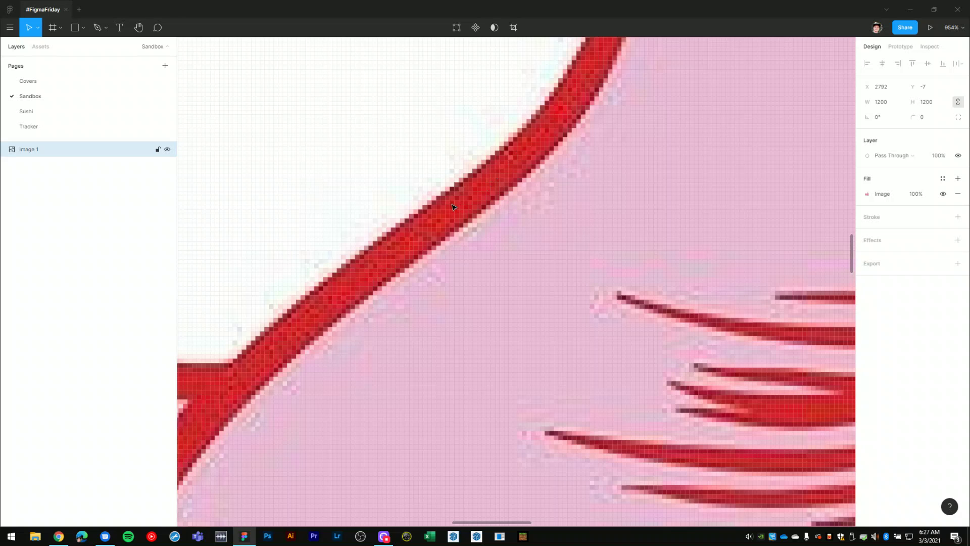
{"action": "scroll", "coordinate": [443, 271], "scroll_direction": "down", "scroll_amount": 10}
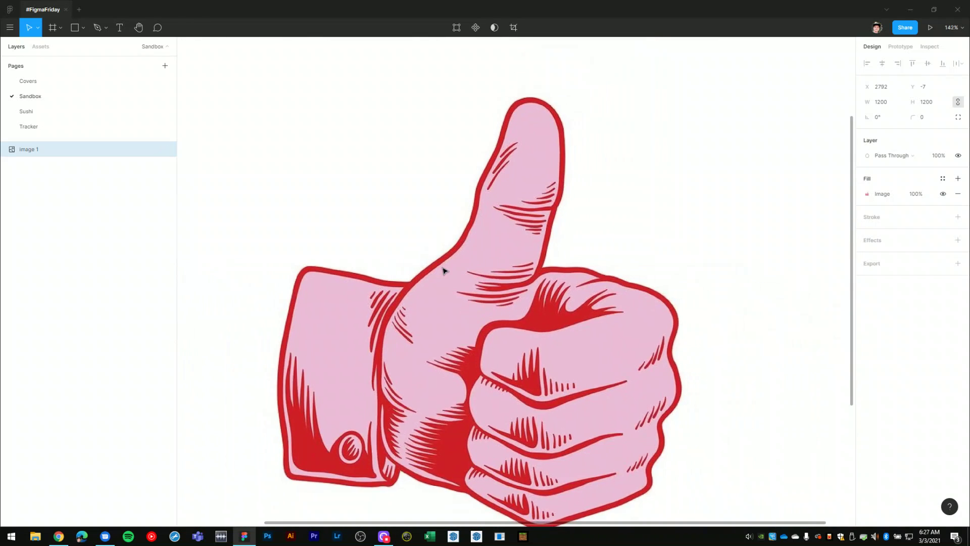
{"action": "scroll", "coordinate": [442, 271], "scroll_direction": "down", "scroll_amount": 3}
{"action": "scroll", "coordinate": [455, 278], "scroll_direction": "down", "scroll_amount": 1}
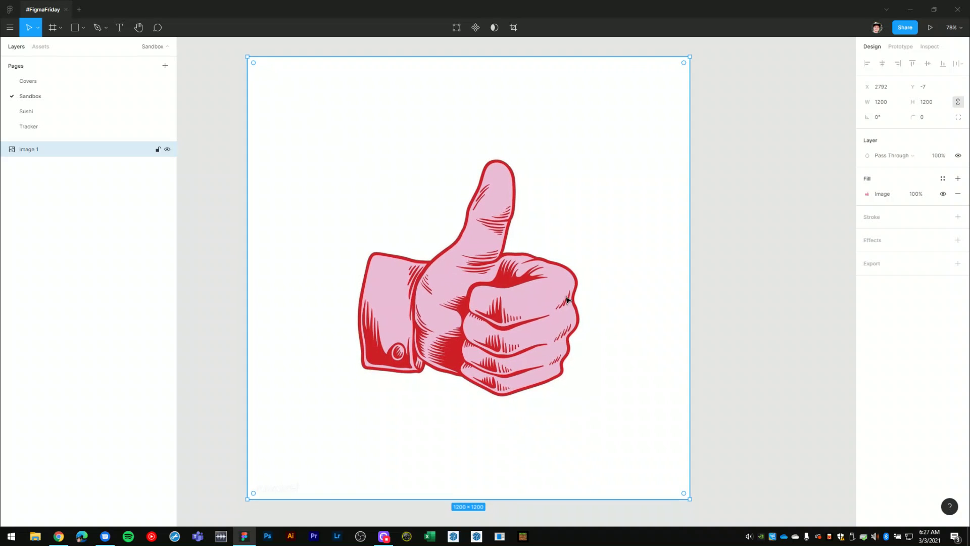
{"action": "left_click", "coordinate": [728, 287]}
Step: With image 1 selected, launch the Image tracer plugin through command search 'image'
{"action": "left_click", "coordinate": [548, 260]}
{"action": "mouse_move", "coordinate": [659, 351]}
{"action": "left_mouse_down"}
{"action": "mouse_move", "coordinate": [653, 337]}
{"action": "mouse_move", "coordinate": [641, 351]}
{"action": "left_mouse_up"}
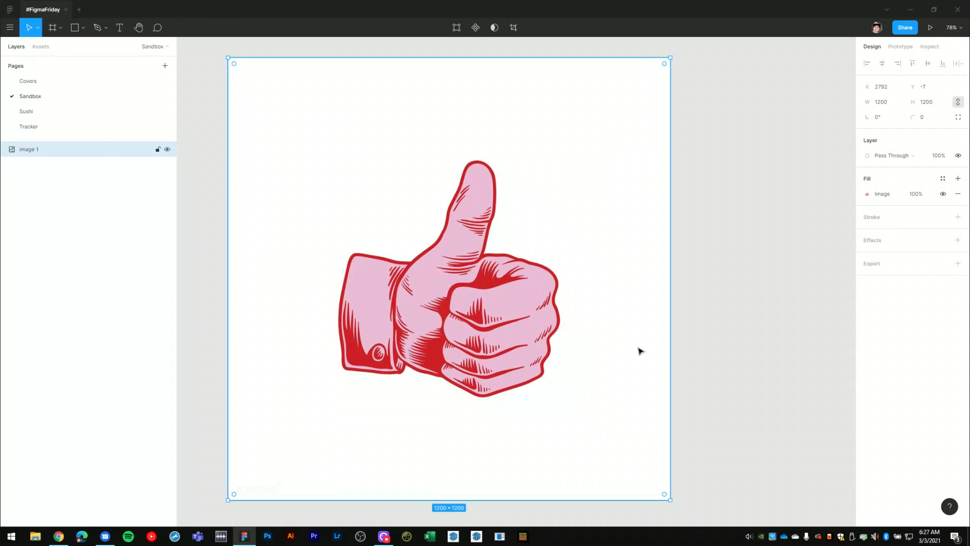
{"action": "key", "text": "ctrl+slash"}
{"action": "type", "text": "imag"}
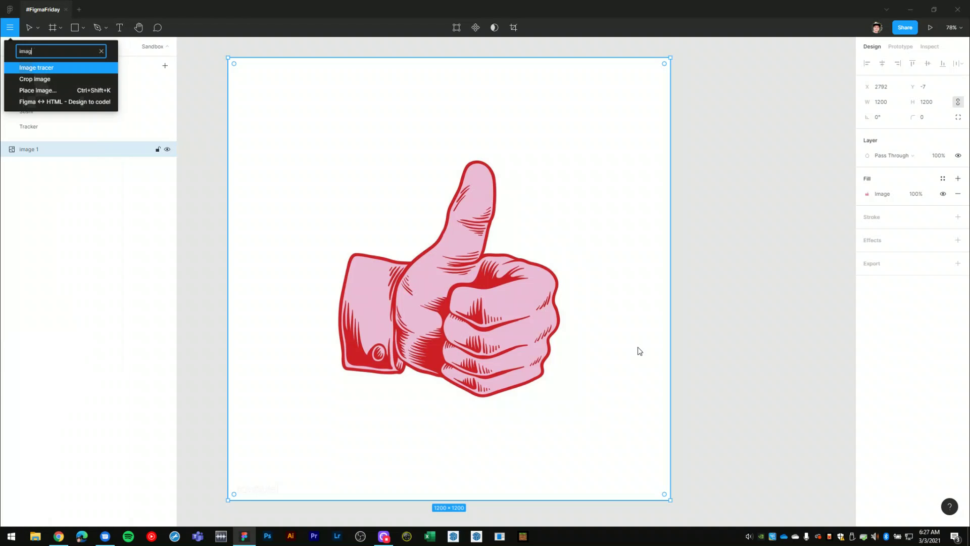
{"action": "type", "text": "e"}
{"action": "key", "text": "Return"}
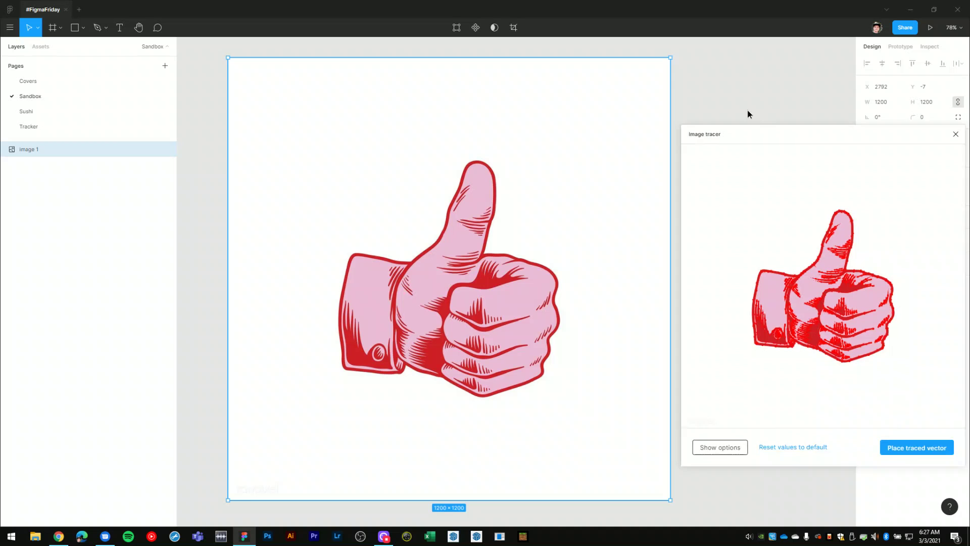
{"action": "left_click_drag", "start_coordinate": [792, 137], "coordinate": [689, 63]}
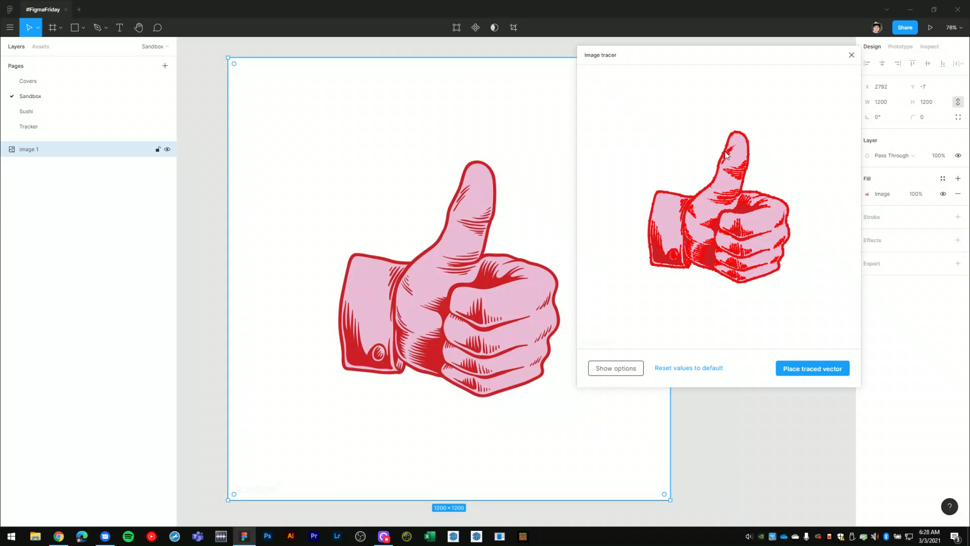
Step: Expand the Image tracer options and stop fading the original image in the preview
{"action": "left_click", "coordinate": [628, 370]}
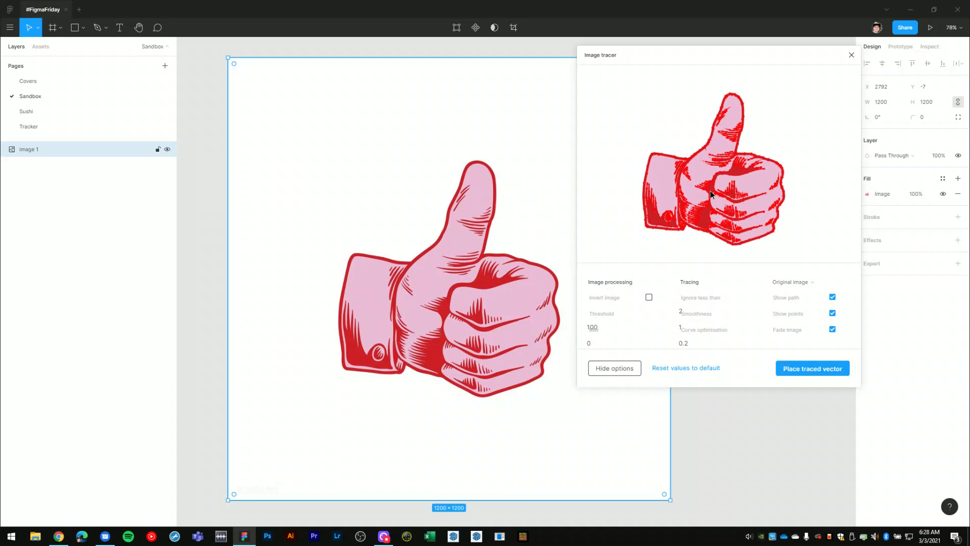
{"action": "left_click", "coordinate": [621, 373]}
{"action": "left_click", "coordinate": [621, 372]}
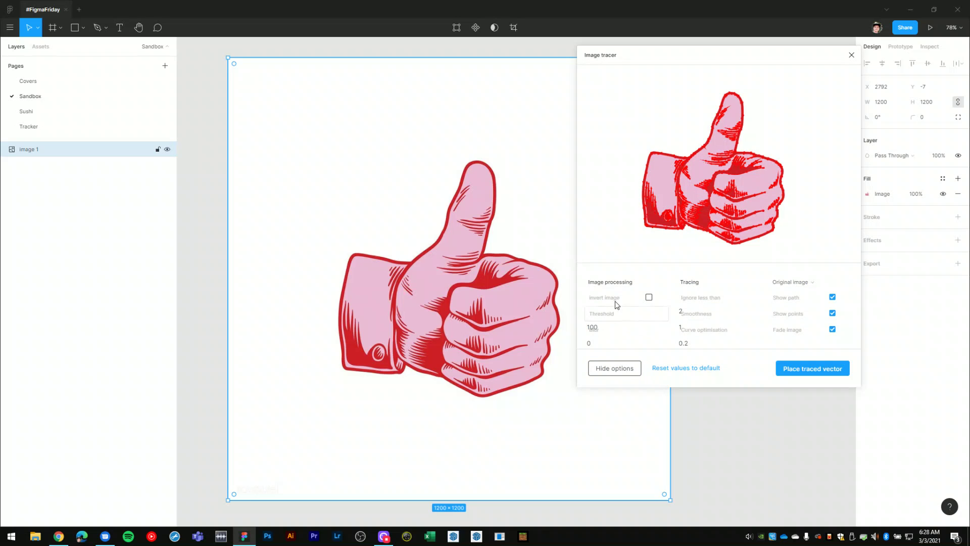
{"action": "left_click", "coordinate": [598, 331]}
{"action": "left_click", "coordinate": [615, 314]}
{"action": "left_click", "coordinate": [833, 330]}
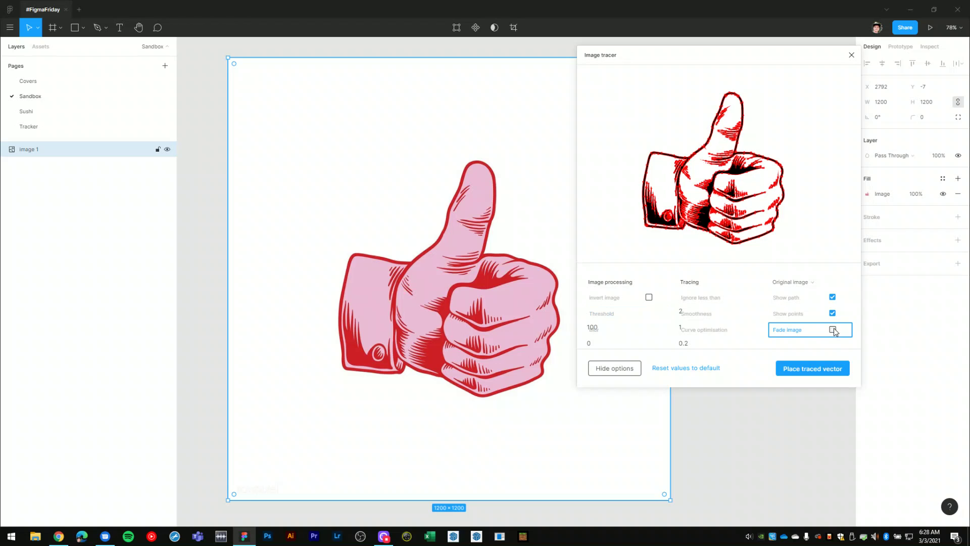
Step: Try Threshold values 5 and 50, then edit the Threshold field again toward 150
{"action": "left_click", "coordinate": [601, 317]}
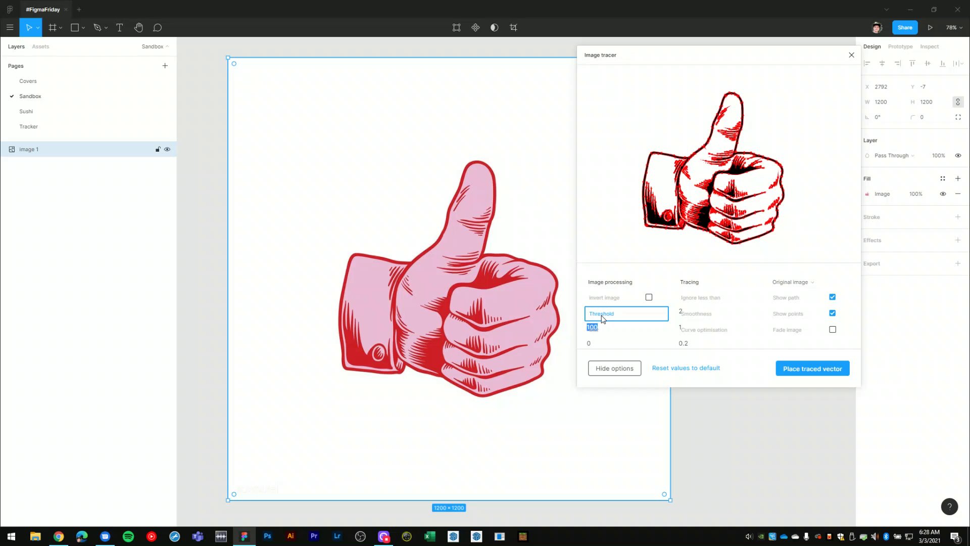
{"action": "type", "text": "5"}
{"action": "key", "text": "Tab"}
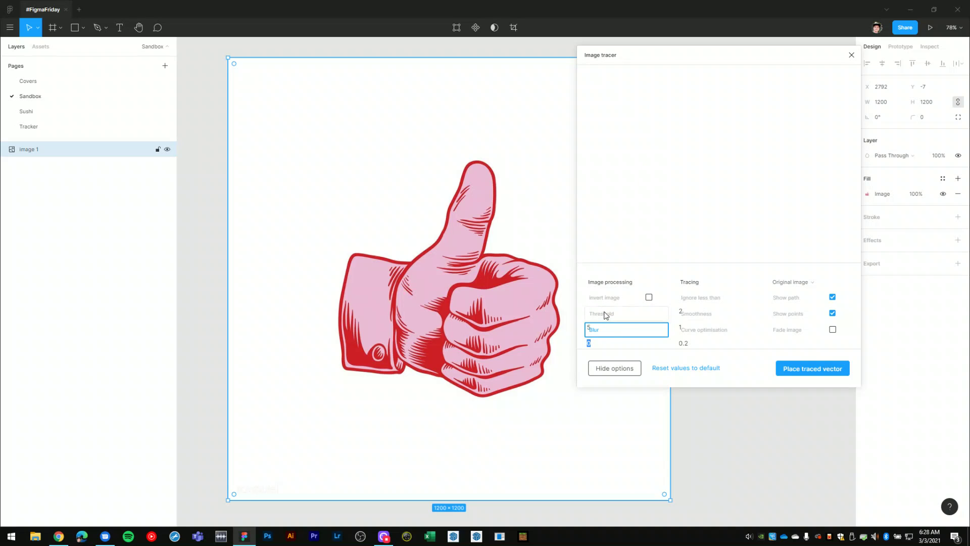
{"action": "left_click", "coordinate": [605, 316]}
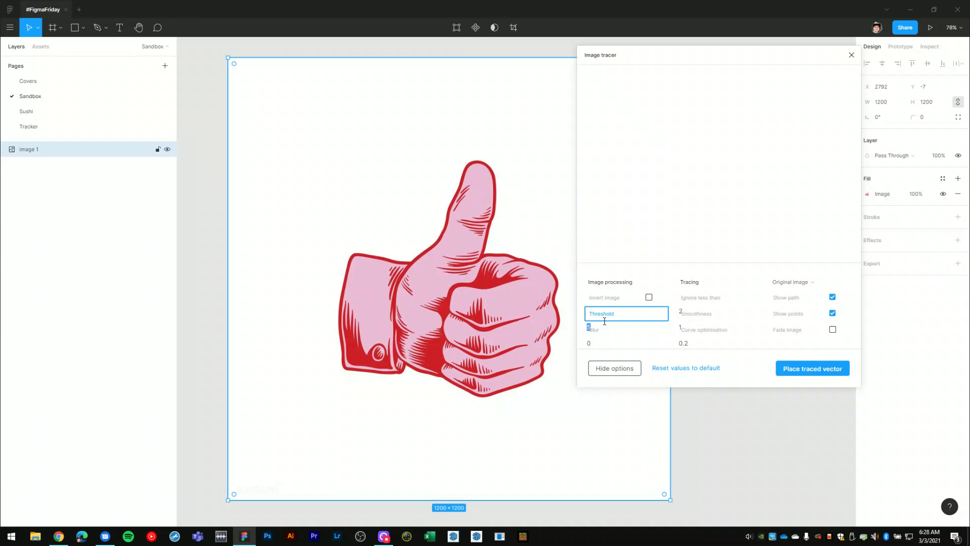
{"action": "key", "text": "Tab"}
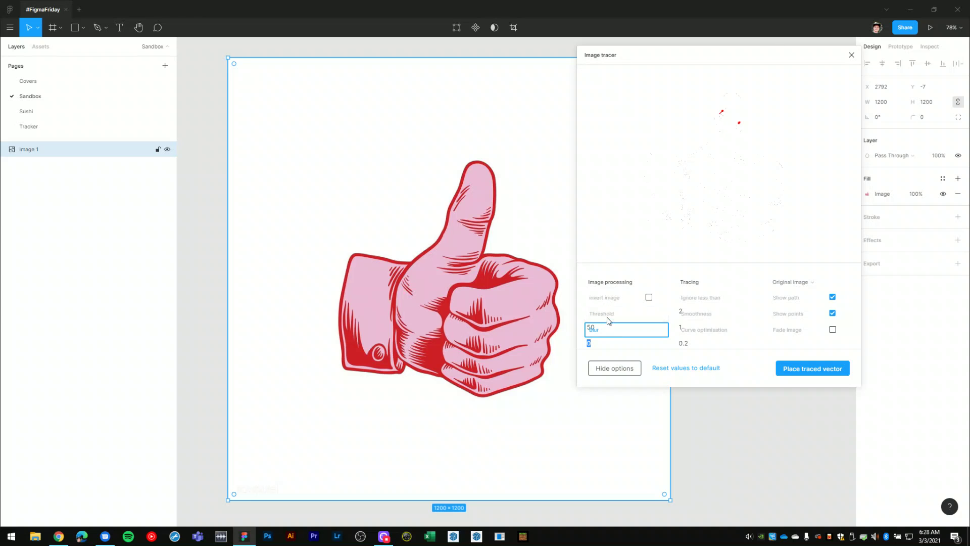
{"action": "left_click", "coordinate": [608, 320]}
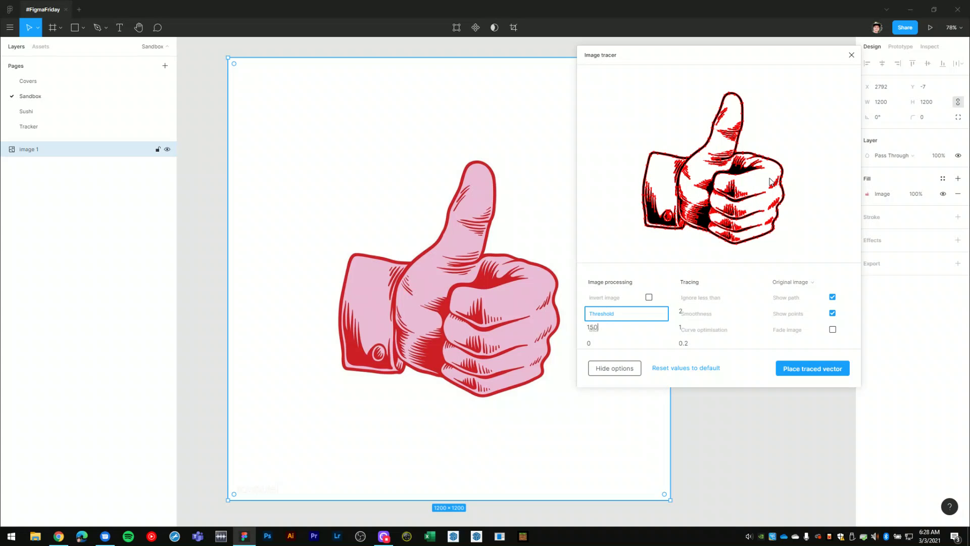
Step: Commit Threshold 150, check the preview toggles, and place the traced vector on the canvas
{"action": "left_click", "coordinate": [604, 340]}
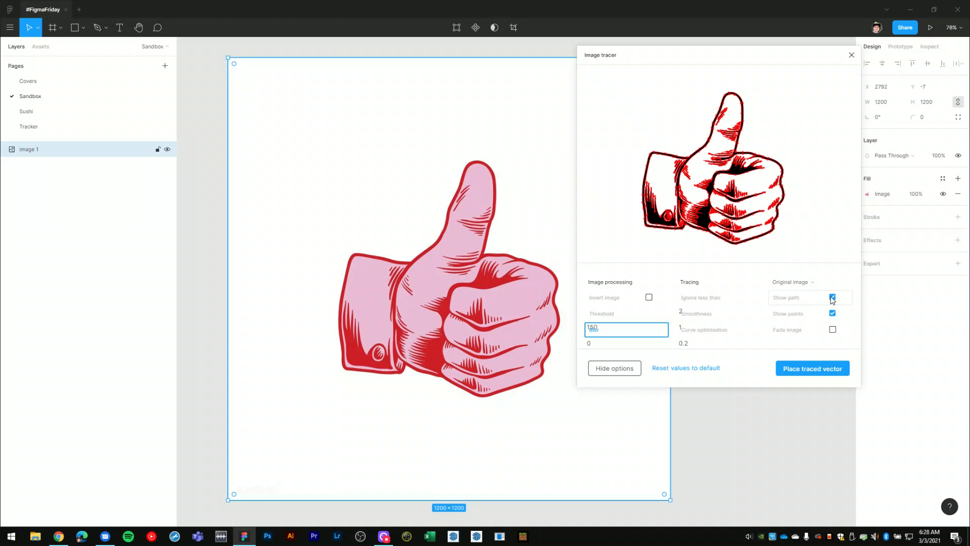
{"action": "left_click", "coordinate": [833, 330]}
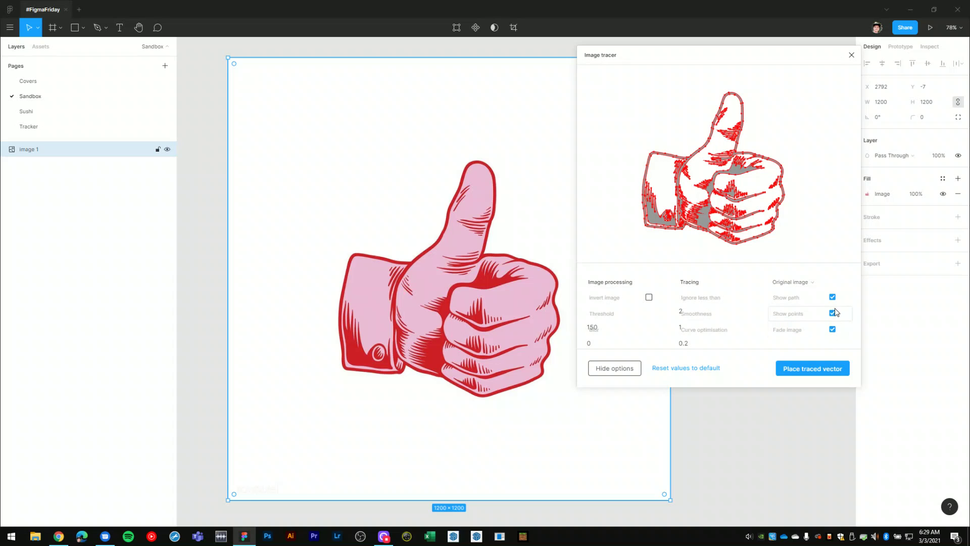
{"action": "left_click", "coordinate": [833, 298]}
{"action": "left_click", "coordinate": [832, 314]}
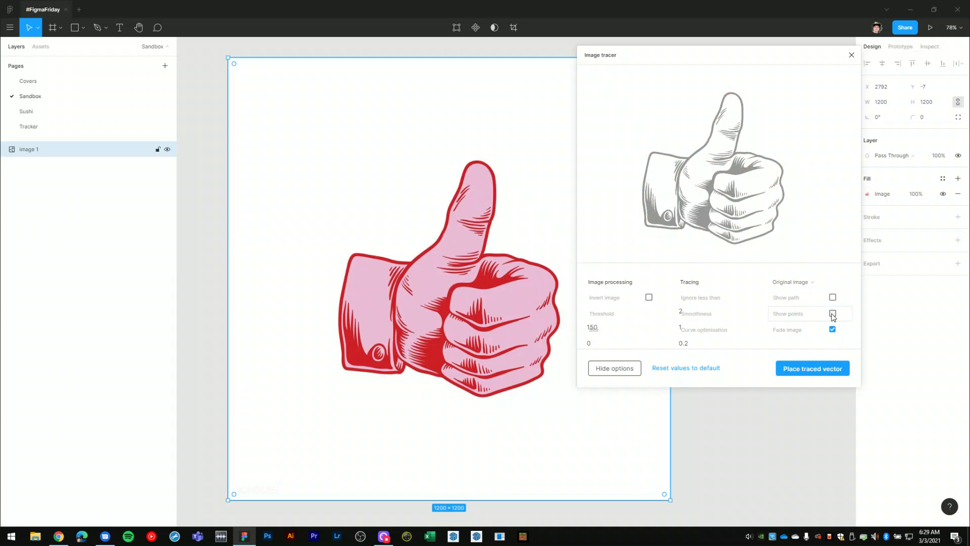
{"action": "left_click", "coordinate": [833, 313]}
{"action": "left_click", "coordinate": [833, 297]}
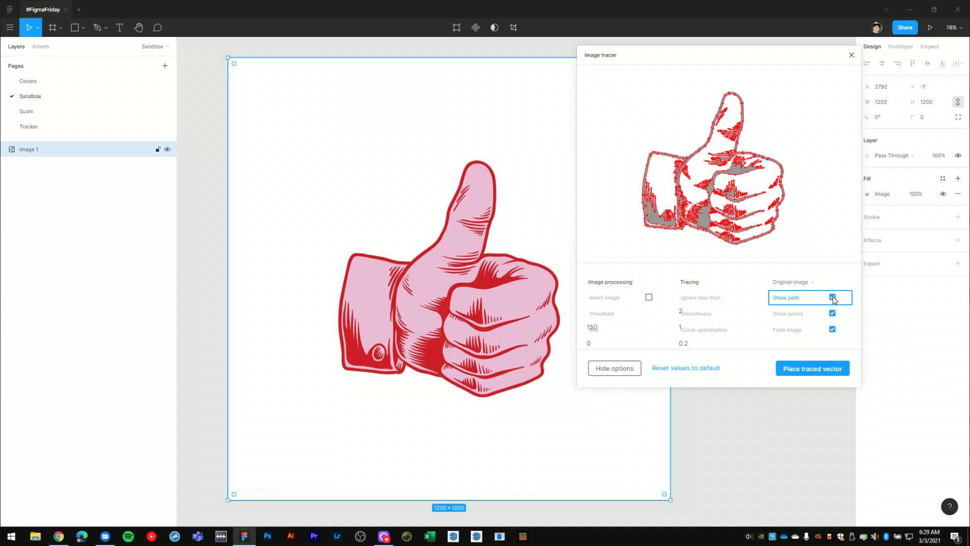
{"action": "left_click", "coordinate": [832, 330]}
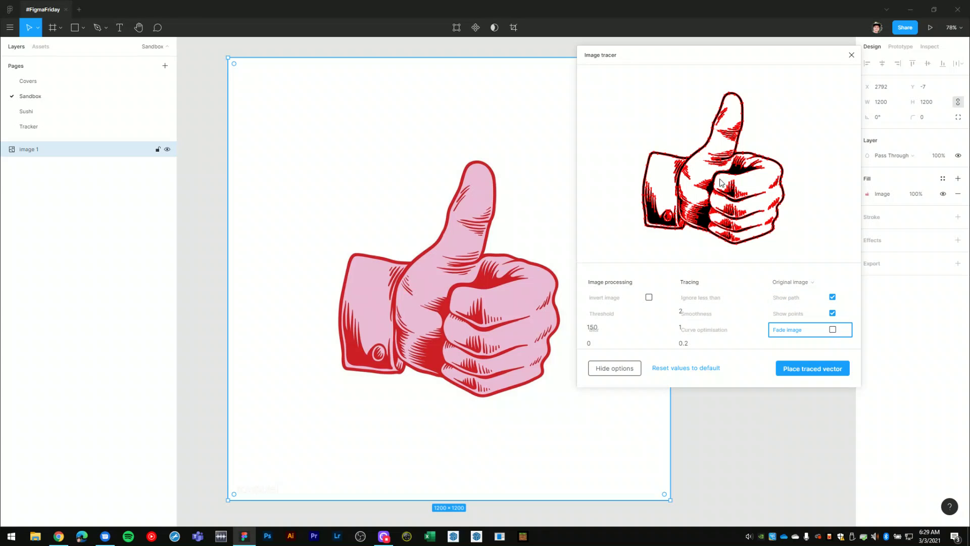
{"action": "left_click", "coordinate": [798, 370]}
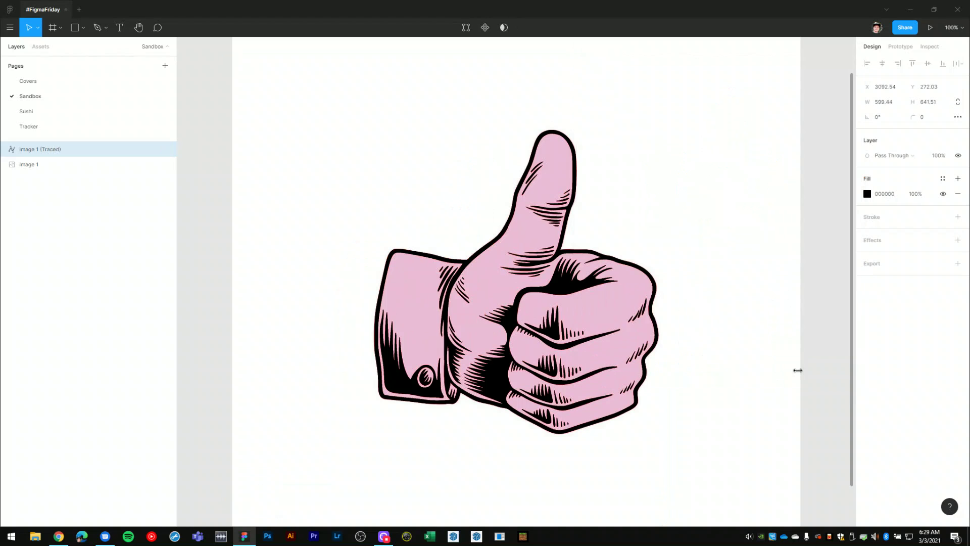
Step: Select the original pink image 1 beneath the outline and delete it
{"action": "left_click", "coordinate": [824, 262]}
{"action": "mouse_move", "coordinate": [825, 277]}
{"action": "left_mouse_down"}
{"action": "mouse_move", "coordinate": [771, 213]}
{"action": "mouse_move", "coordinate": [819, 273]}
{"action": "left_mouse_up"}
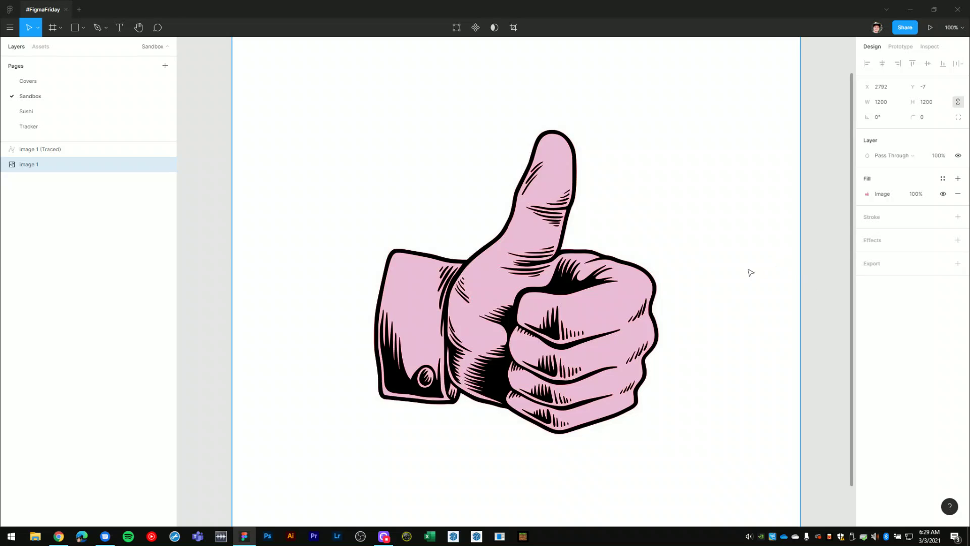
{"action": "left_click_drag", "start_coordinate": [750, 273], "coordinate": [721, 283]}
{"action": "key", "text": "Delete"}
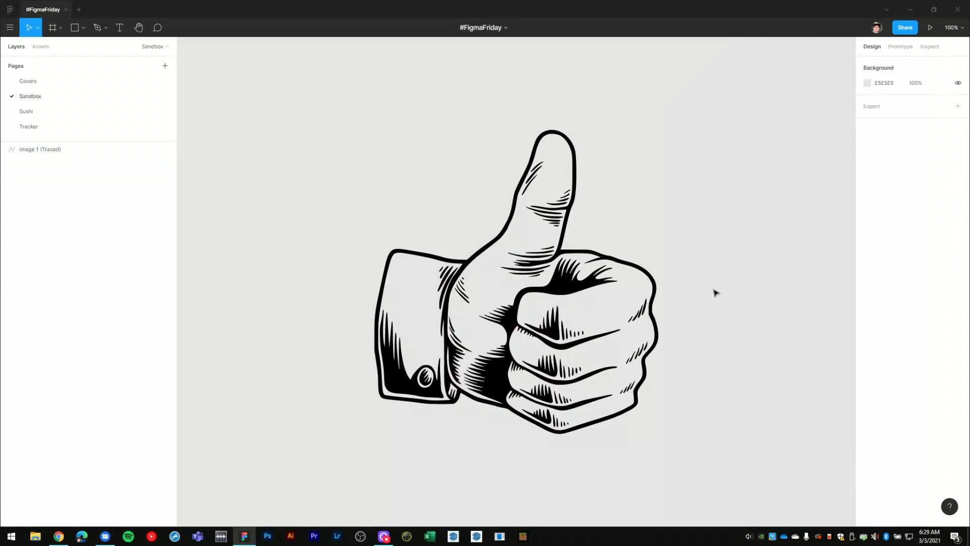
{"action": "scroll", "coordinate": [702, 296], "scroll_direction": "down", "scroll_amount": 1}
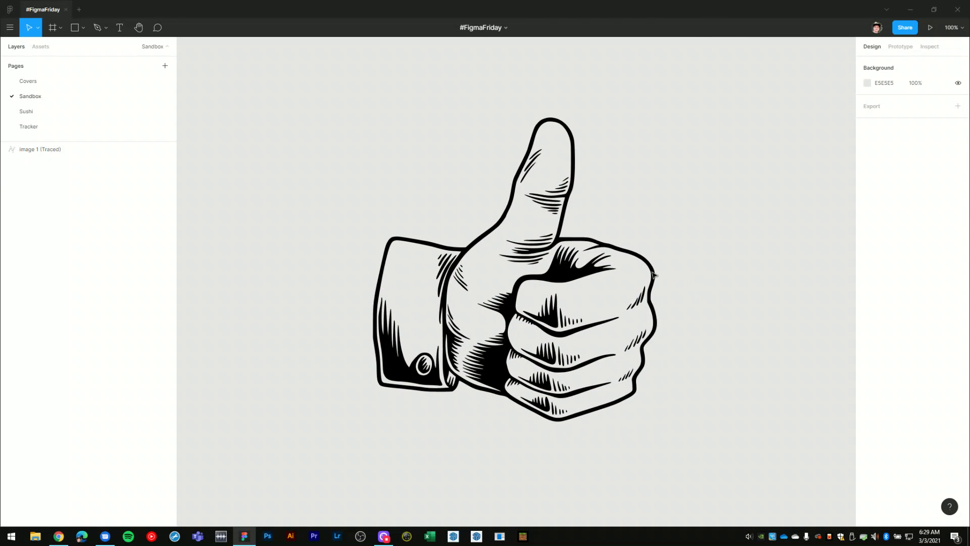
{"action": "left_click", "coordinate": [564, 275]}
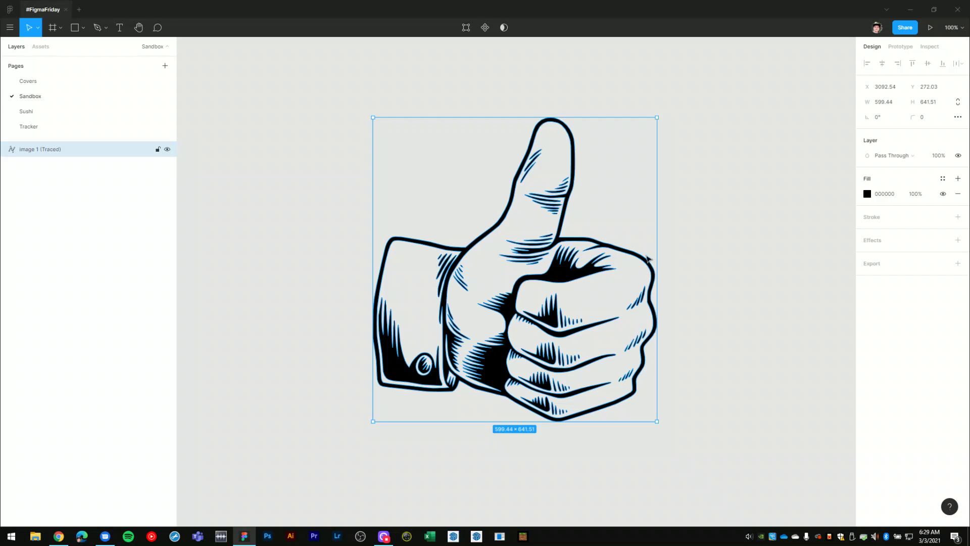
{"action": "scroll", "coordinate": [472, 223], "scroll_direction": "up", "scroll_amount": 2}
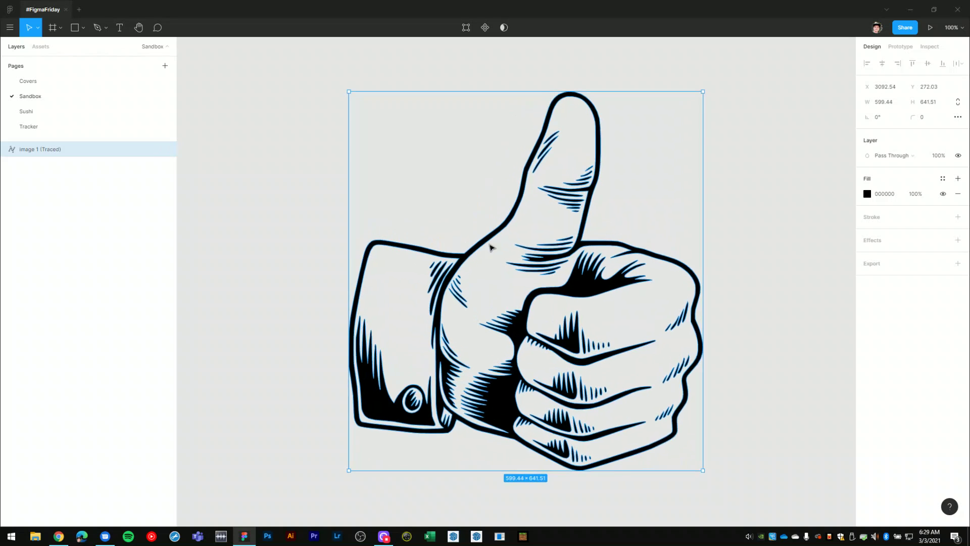
{"action": "scroll", "coordinate": [491, 246], "scroll_direction": "up", "scroll_amount": 10}
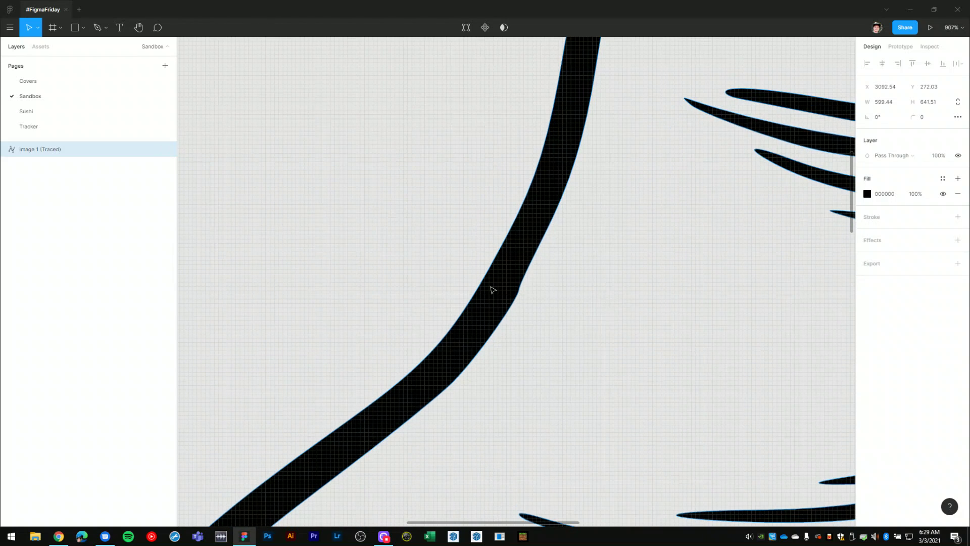
{"action": "scroll", "coordinate": [492, 290], "scroll_direction": "up", "scroll_amount": 3}
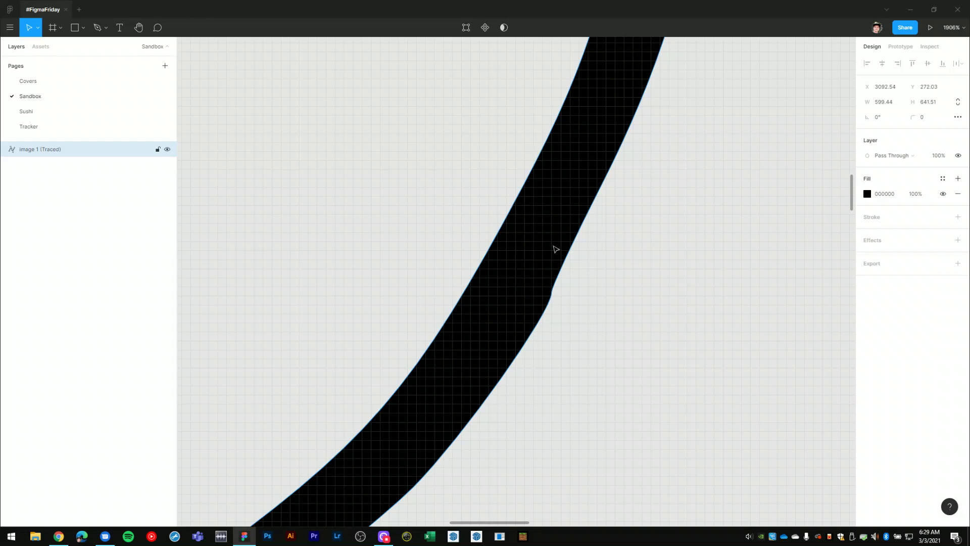
{"action": "scroll", "coordinate": [510, 344], "scroll_direction": "down", "scroll_amount": 5}
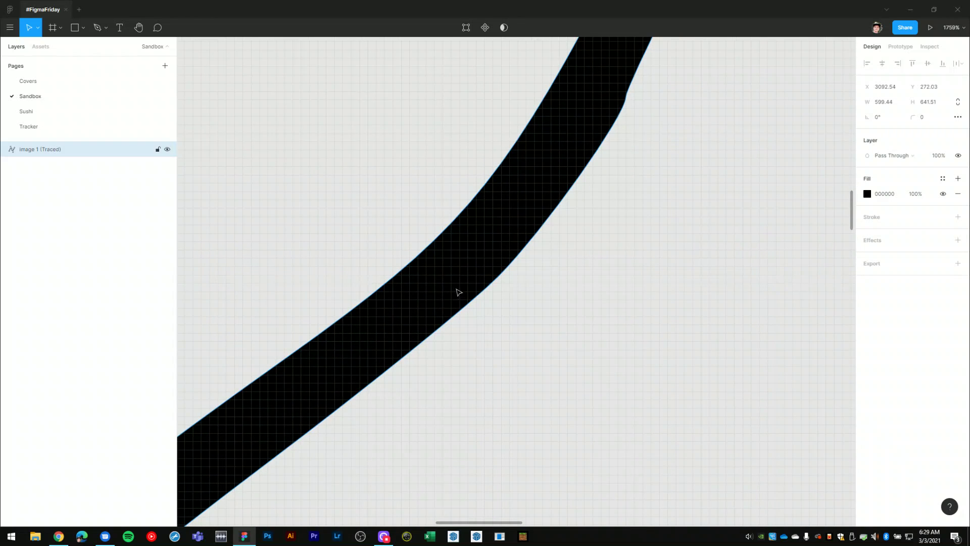
{"action": "scroll", "coordinate": [458, 292], "scroll_direction": "down", "scroll_amount": 8}
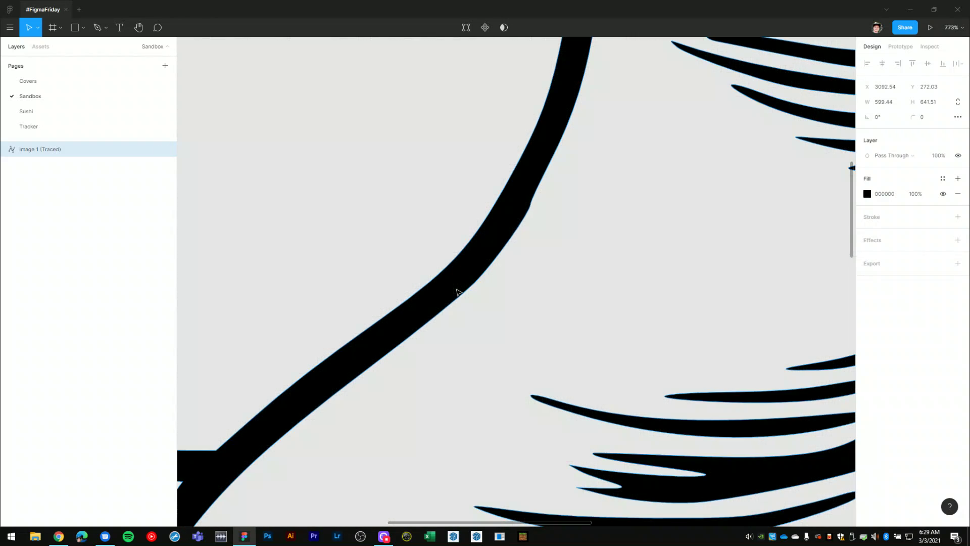
{"action": "scroll", "coordinate": [602, 308], "scroll_direction": "down", "scroll_amount": 10}
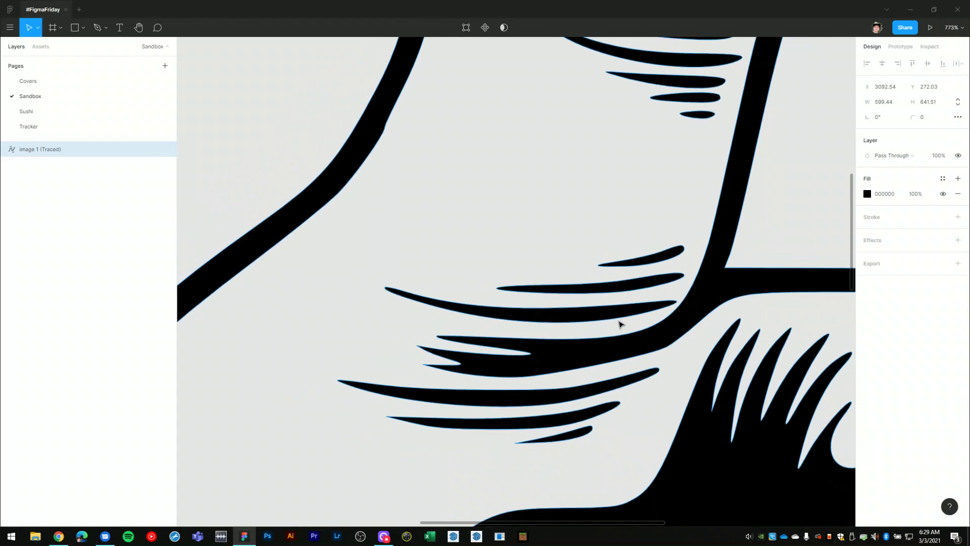
{"action": "scroll", "coordinate": [621, 324], "scroll_direction": "down", "scroll_amount": 15}
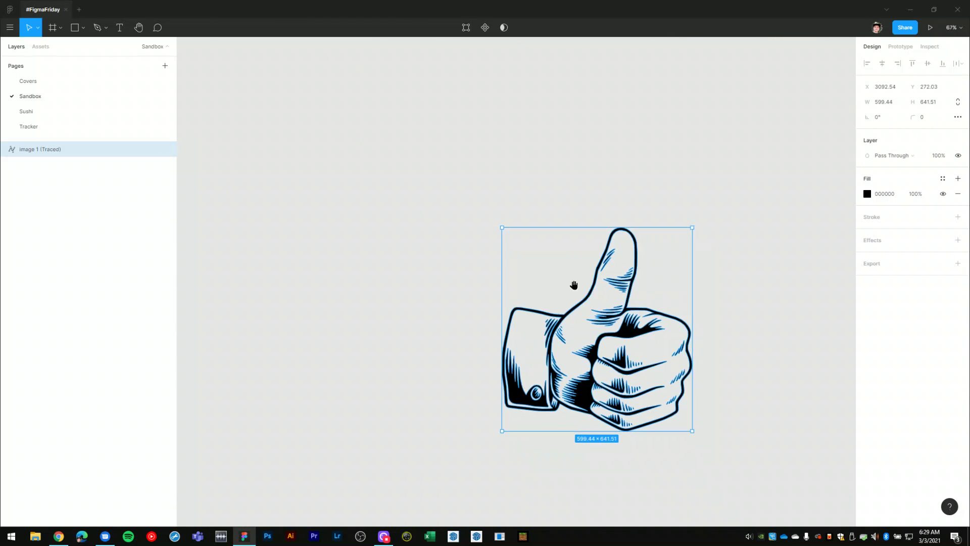
Step: Enlarge the traced thumbs-up to 1001 × 1072 and reposition it
{"action": "scroll", "coordinate": [574, 285], "scroll_direction": "down", "scroll_amount": 3}
{"action": "scroll", "coordinate": [574, 285], "scroll_direction": "right", "scroll_amount": 3}
{"action": "left_click_drag", "start_coordinate": [621, 293], "coordinate": [686, 295]}
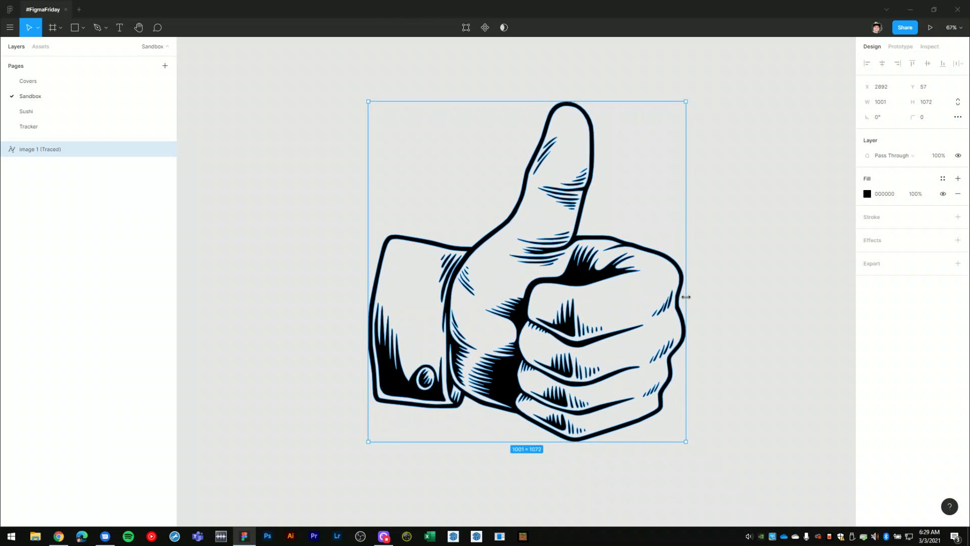
{"action": "left_click_drag", "start_coordinate": [597, 280], "coordinate": [562, 271]}
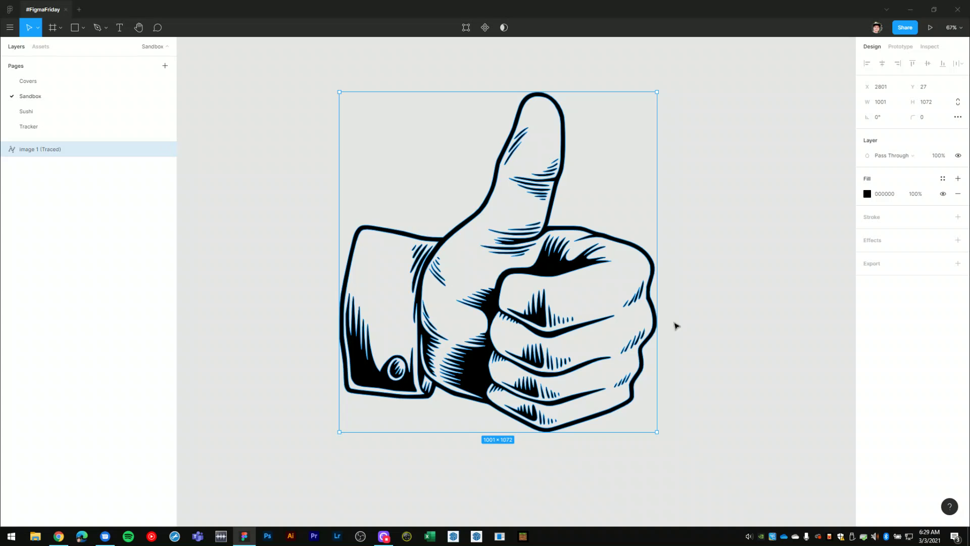
{"action": "scroll", "coordinate": [667, 314], "scroll_direction": "down", "scroll_amount": 1}
{"action": "scroll", "coordinate": [667, 313], "scroll_direction": "right", "scroll_amount": 1}
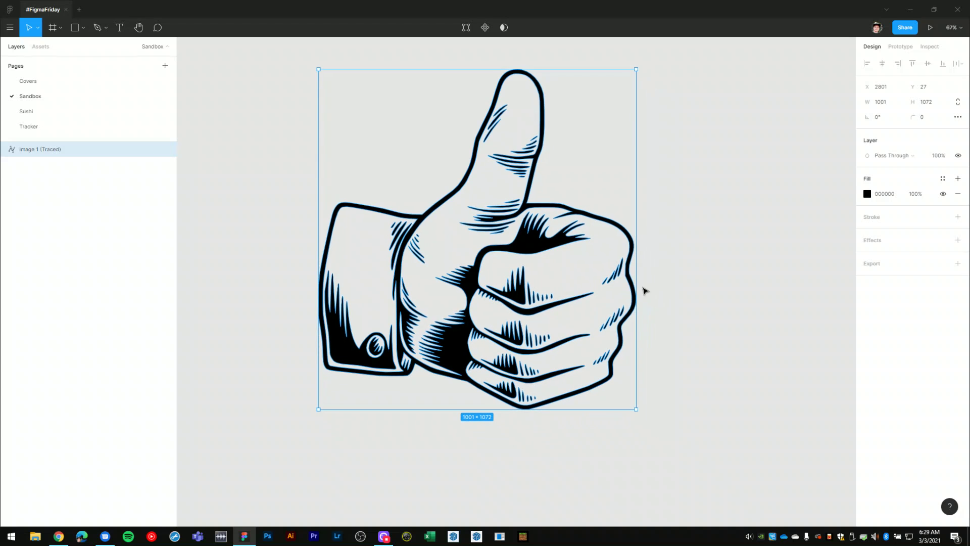
Step: Add a 1x SVG export setting and expand its preview
{"action": "left_click", "coordinate": [958, 264]}
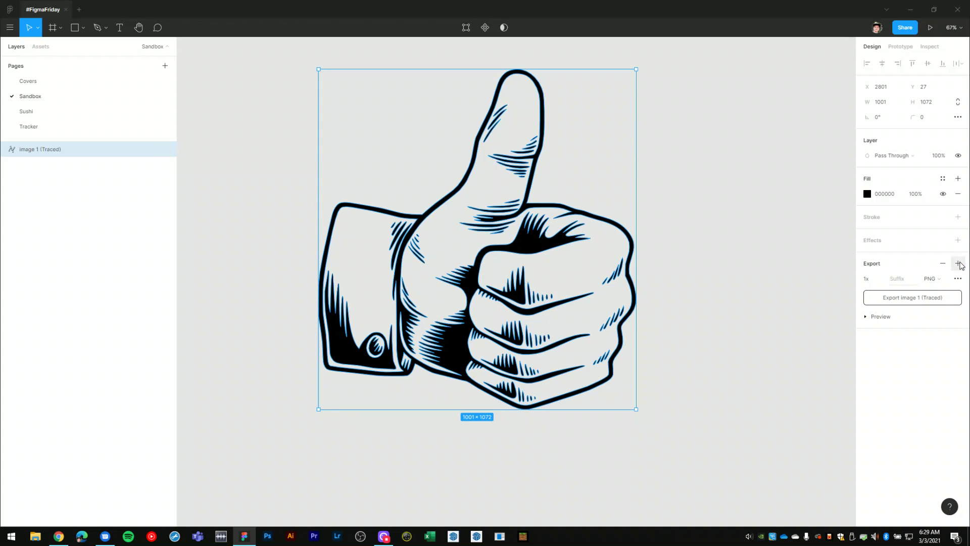
{"action": "left_click", "coordinate": [942, 281]}
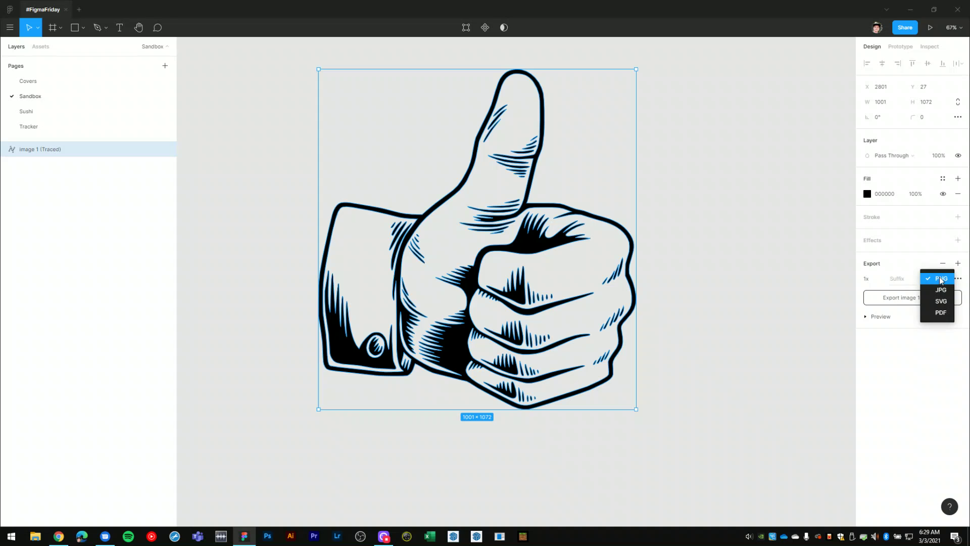
{"action": "left_click", "coordinate": [941, 301]}
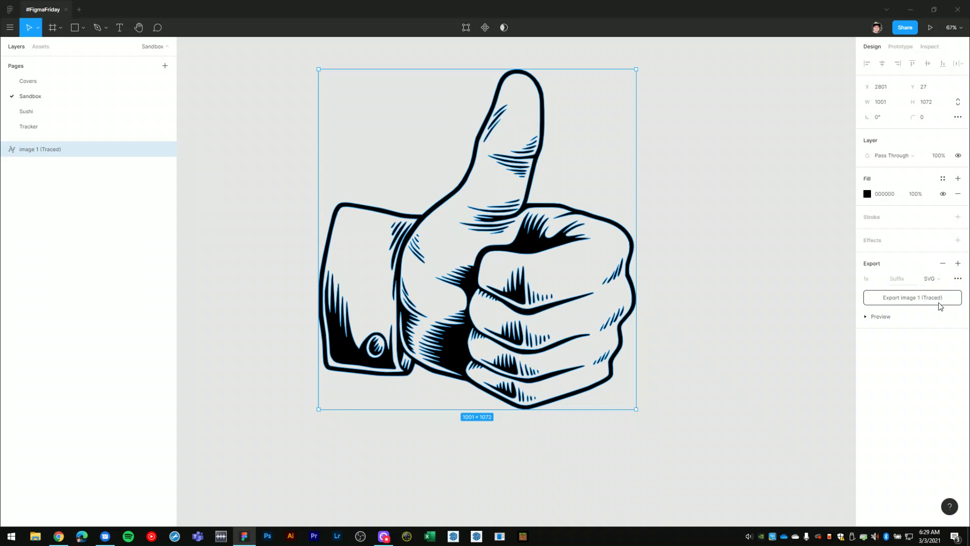
{"action": "left_click", "coordinate": [865, 318]}
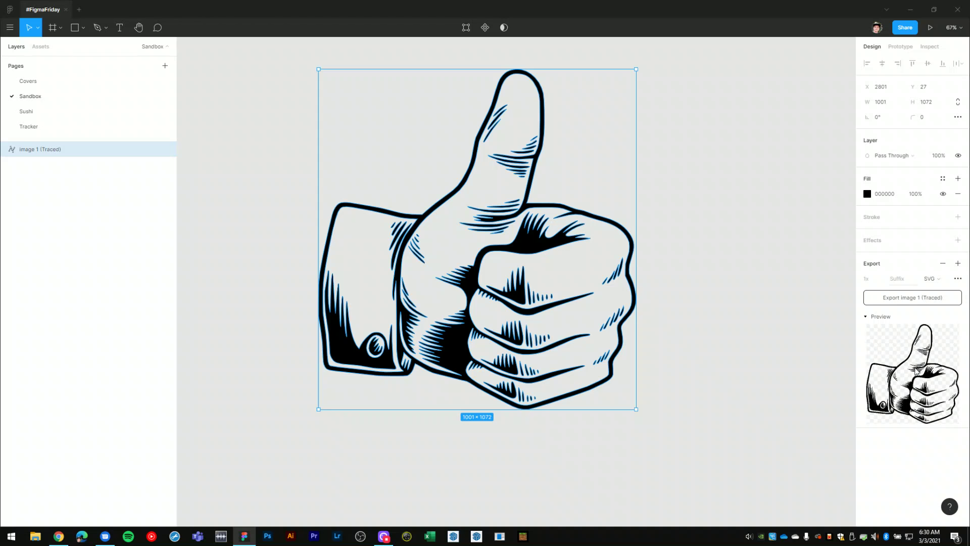
Step: Export the vector as image 1 (Traced).svg into the Downloads folder
{"action": "left_click", "coordinate": [921, 298]}
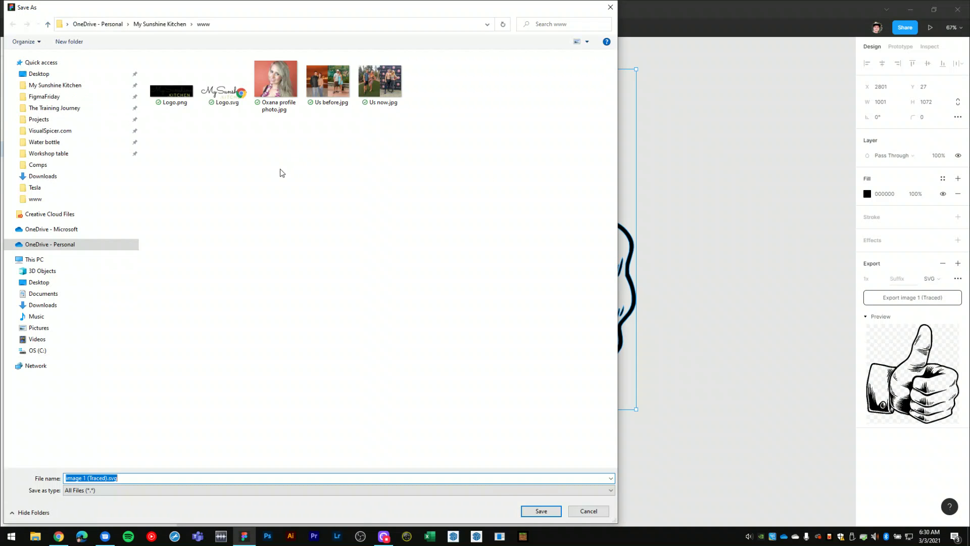
{"action": "left_click", "coordinate": [40, 306]}
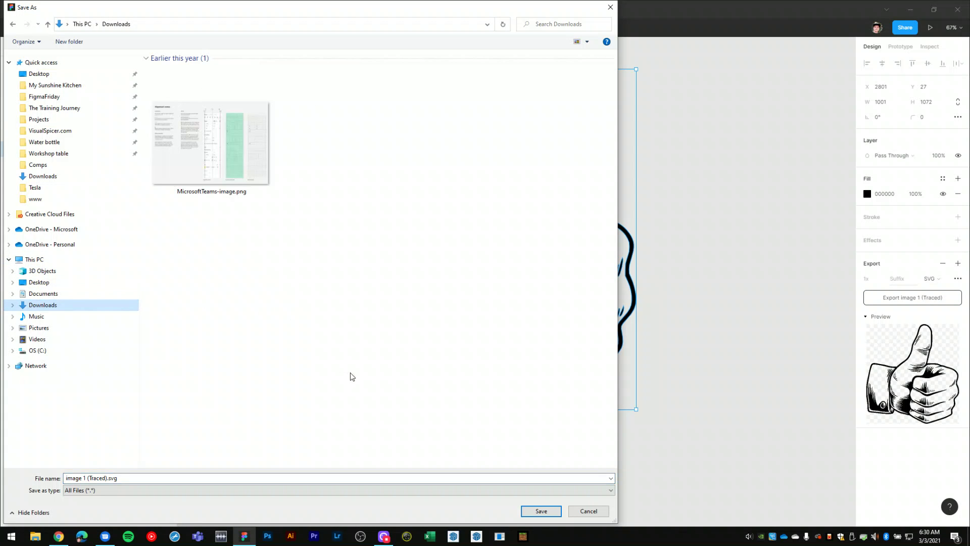
{"action": "left_click", "coordinate": [146, 478]}
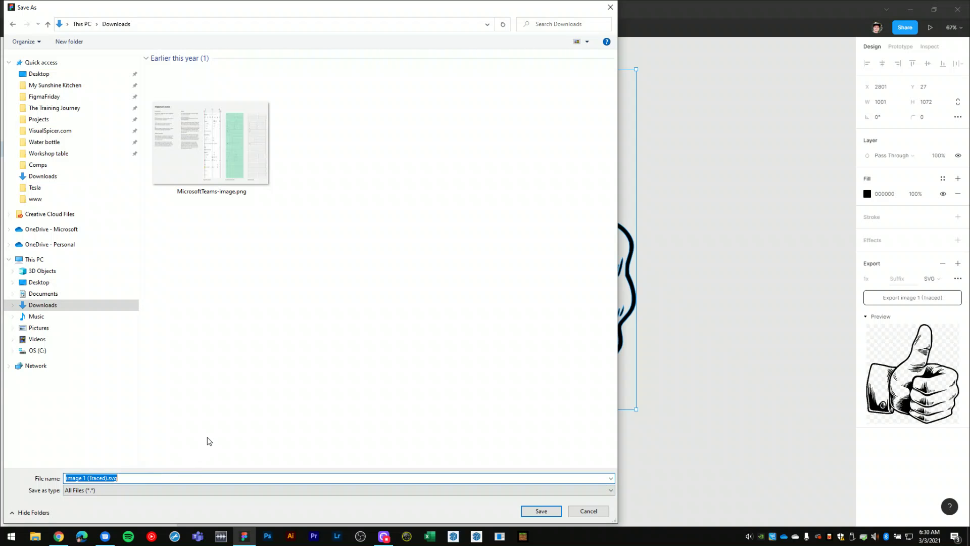
{"action": "key", "text": "Home"}
{"action": "key", "text": "Return"}
Step: Open File Explorer to locate the exported SVG
{"action": "key", "text": "alt+Tab"}
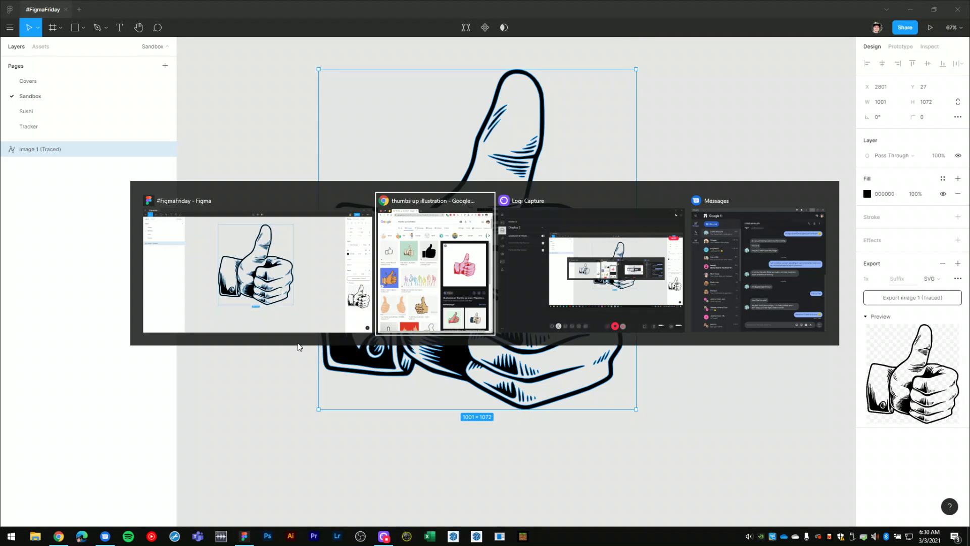
{"action": "key", "text": "alt+shift+Tab"}
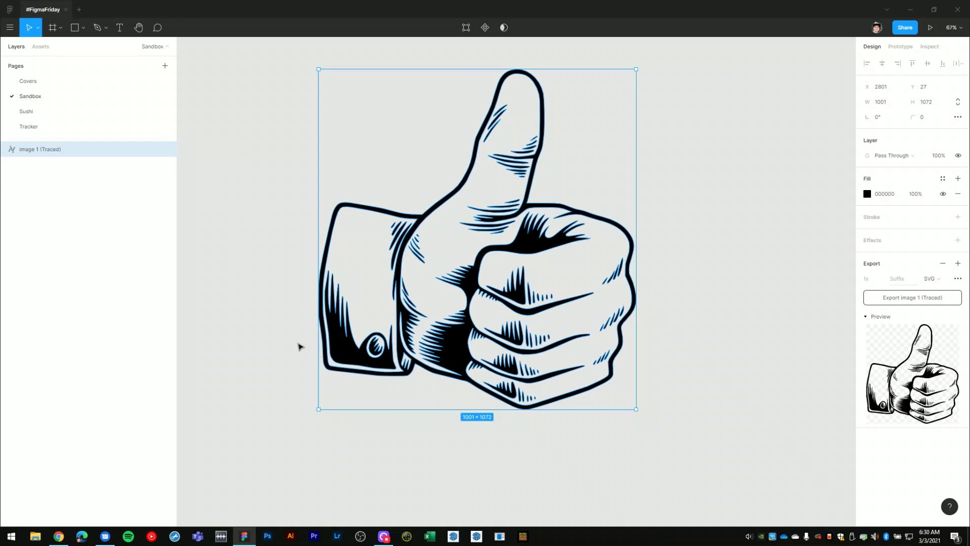
{"action": "key", "text": "super+e"}
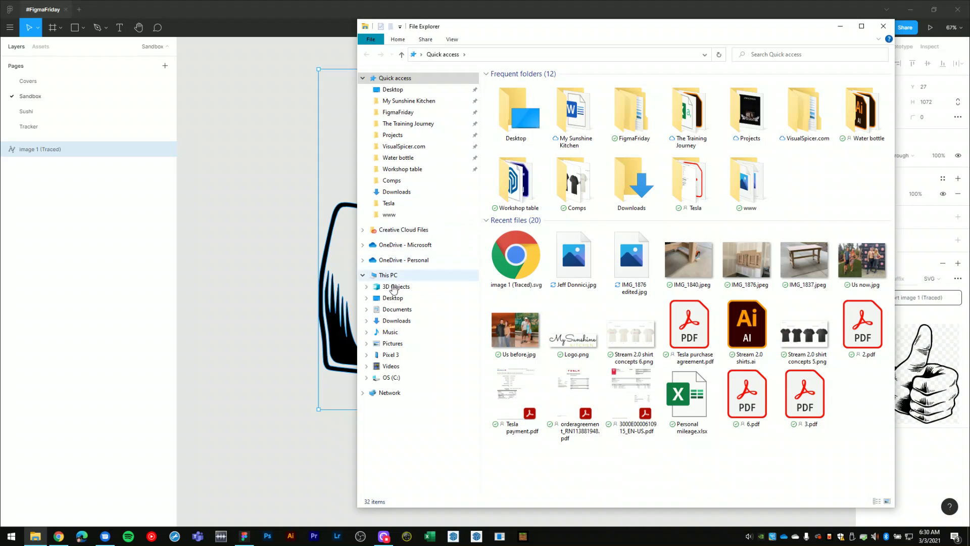
Step: Open image 1 (Traced).svg from Downloads in Chrome to verify it, then close it and return to Figma
{"action": "left_click", "coordinate": [397, 320]}
{"action": "double_click", "coordinate": [534, 147]}
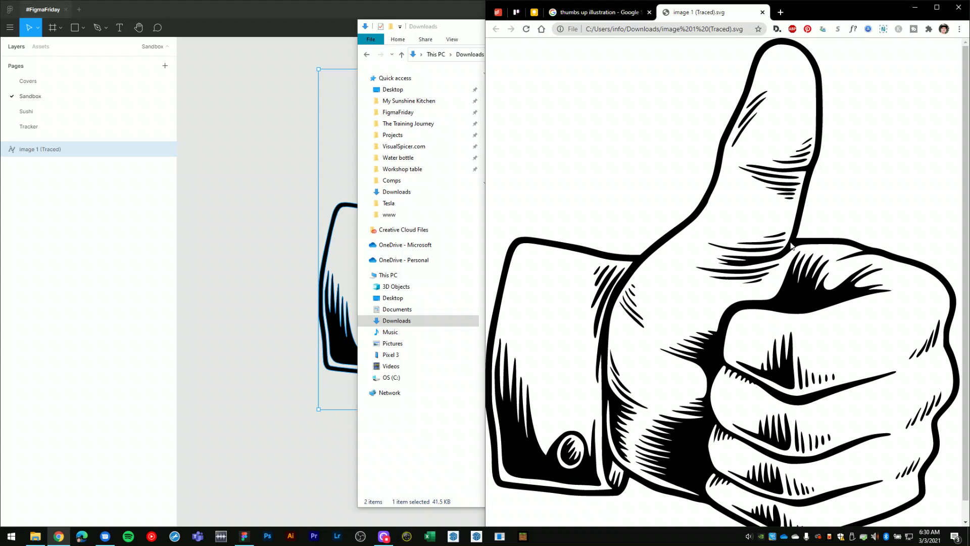
{"action": "left_click", "coordinate": [762, 14]}
{"action": "left_click", "coordinate": [470, 37]}
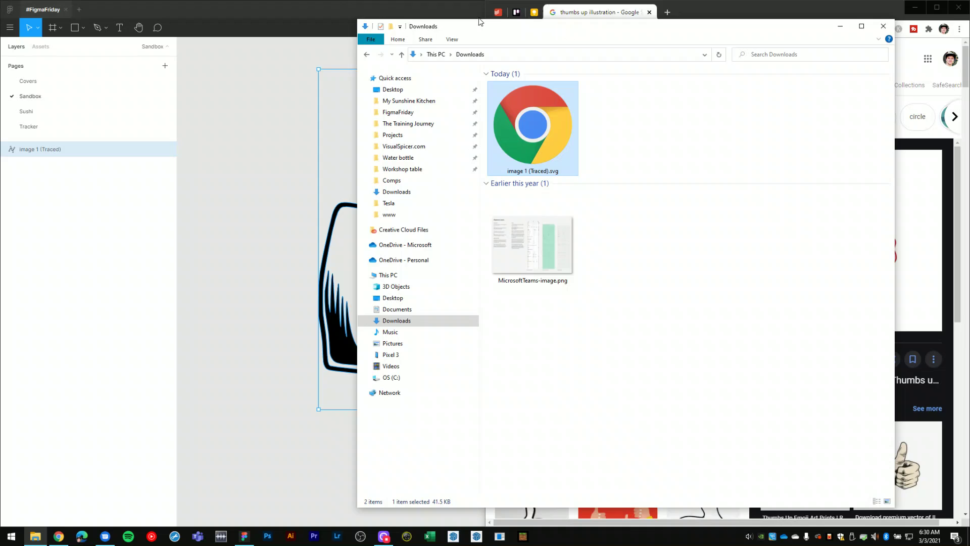
{"action": "left_click", "coordinate": [351, 6]}
Step: Switch the export format to PDF and save it to Downloads as image 1 (Traced) PDF.pdf
{"action": "left_click", "coordinate": [938, 279]}
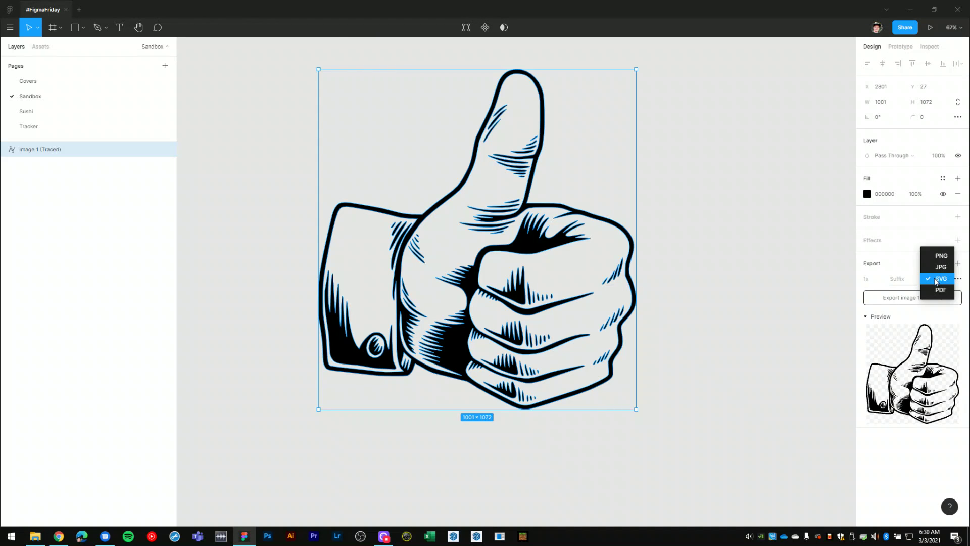
{"action": "left_click", "coordinate": [936, 289]}
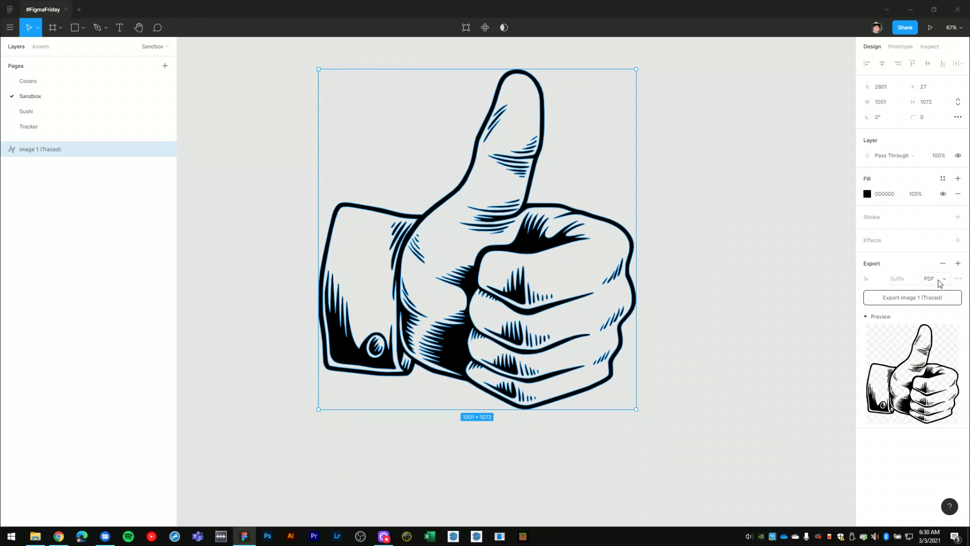
{"action": "left_click", "coordinate": [938, 301]}
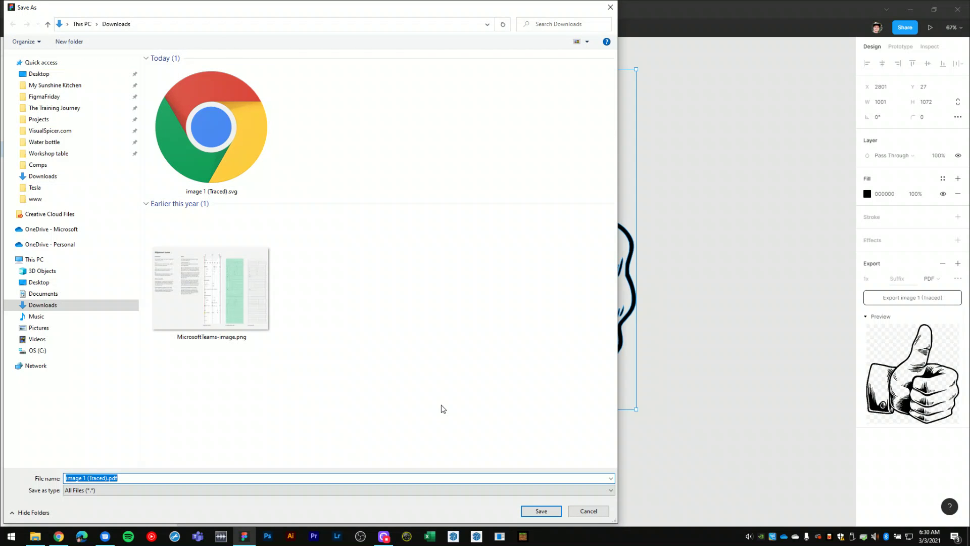
{"action": "key", "text": "Home"}
{"action": "type", "text": "PDF"}
{"action": "key", "text": "Return"}
{"action": "key", "text": "alt+Tab"}
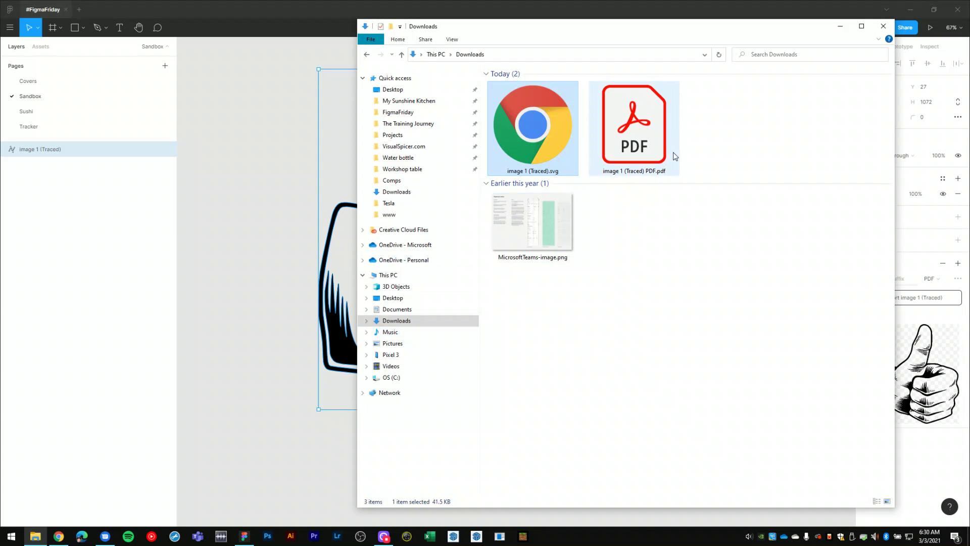
Step: Open 'image 1 (Traced) PDF.pdf' from Downloads in Acrobat and zoom in and out to check its edges stay crisp
{"action": "left_click", "coordinate": [644, 128]}
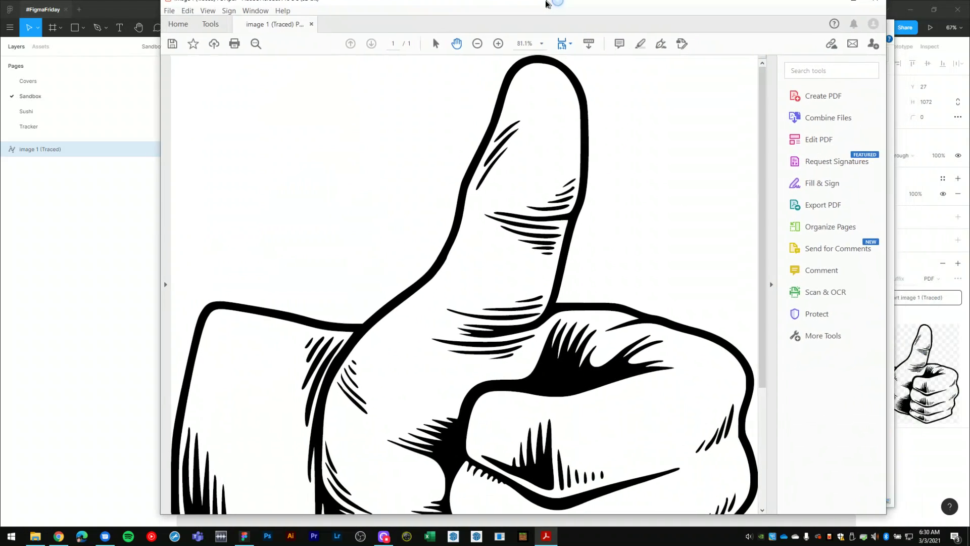
{"action": "scroll", "coordinate": [521, 311], "scroll_direction": "down", "scroll_amount": 4}
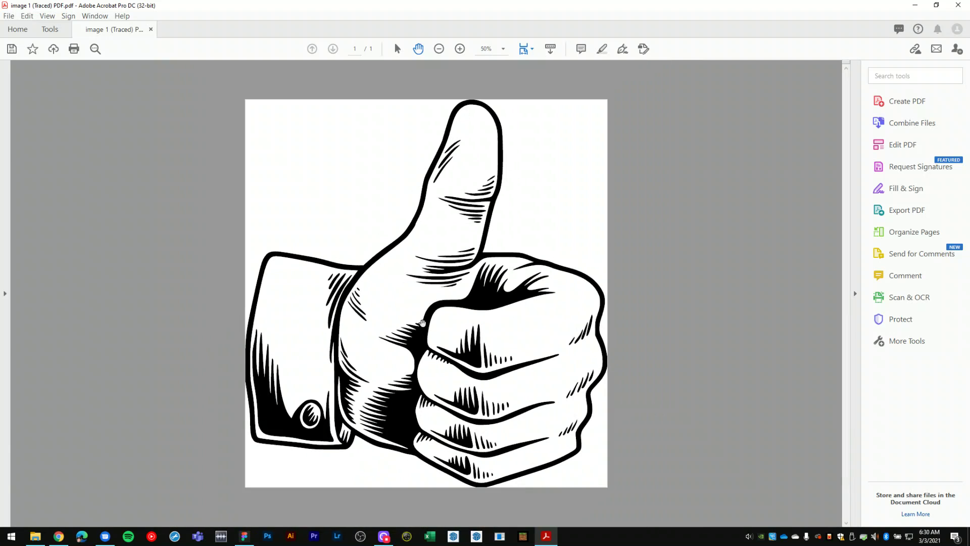
{"action": "scroll", "coordinate": [470, 288], "scroll_direction": "up", "scroll_amount": 3}
{"action": "scroll", "coordinate": [470, 288], "scroll_direction": "up", "scroll_amount": 5}
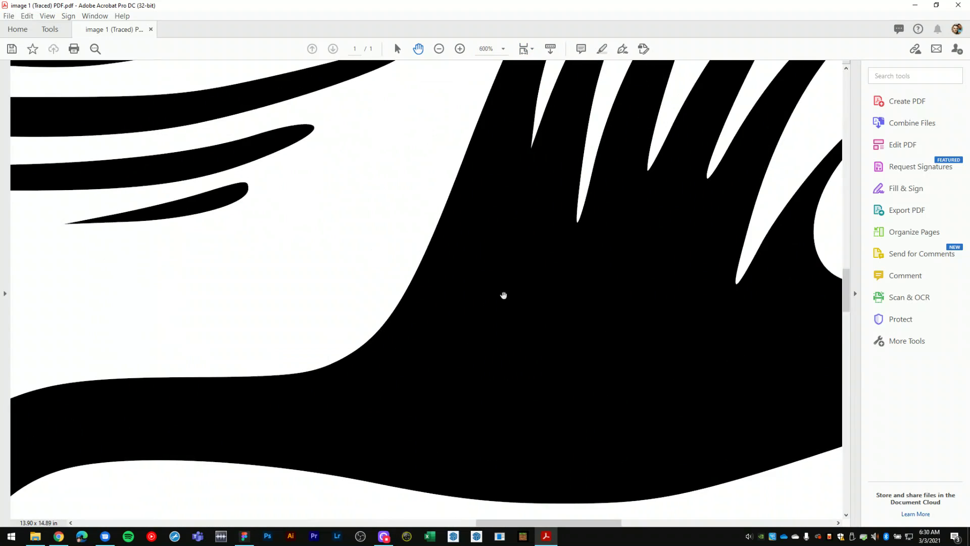
{"action": "scroll", "coordinate": [503, 297], "scroll_direction": "down", "scroll_amount": 3}
{"action": "scroll", "coordinate": [459, 269], "scroll_direction": "down", "scroll_amount": 6}
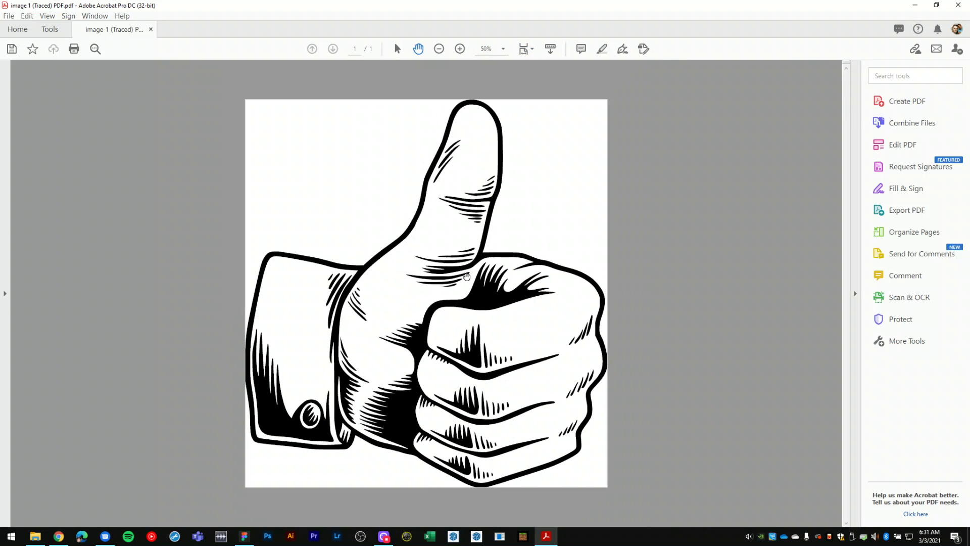
{"action": "scroll", "coordinate": [465, 286], "scroll_direction": "up", "scroll_amount": 4}
{"action": "scroll", "coordinate": [466, 286], "scroll_direction": "up", "scroll_amount": 2}
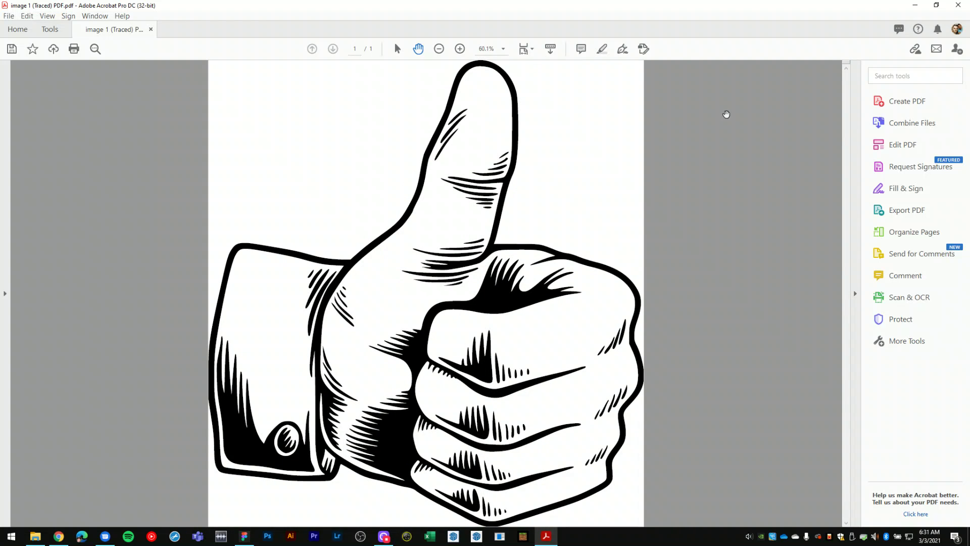